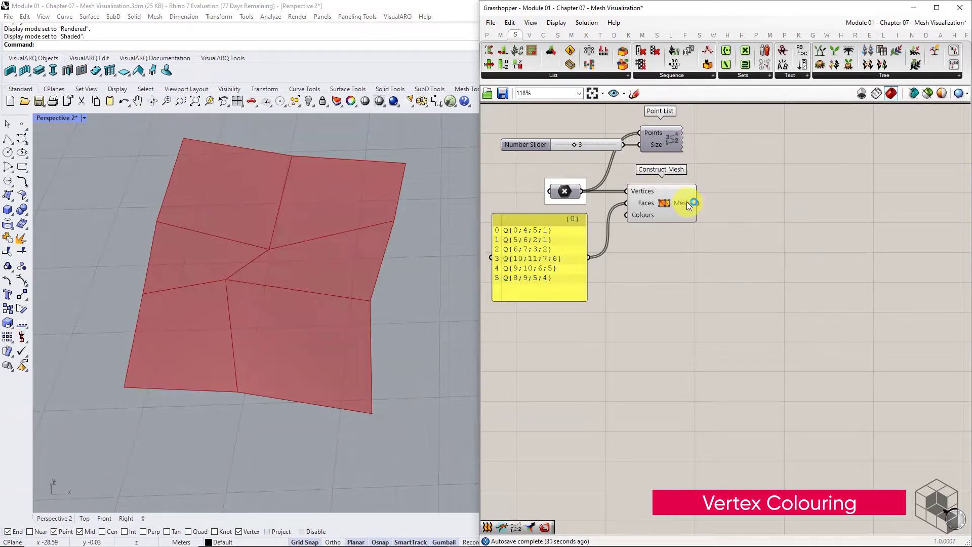
Add a Mesh Colours component and connect the Construct Mesh output to its Mesh input.
mouse_move(687, 202)
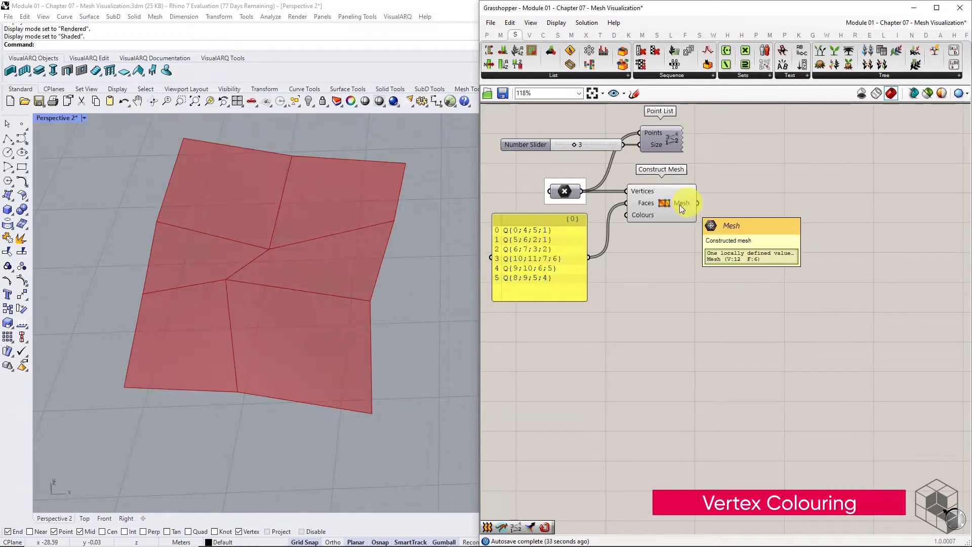
mouse_move(347, 227)
right_mouse_down()
mouse_move(348, 250)
mouse_move(323, 213)
mouse_move(354, 206)
mouse_move(343, 220)
right_mouse_up()
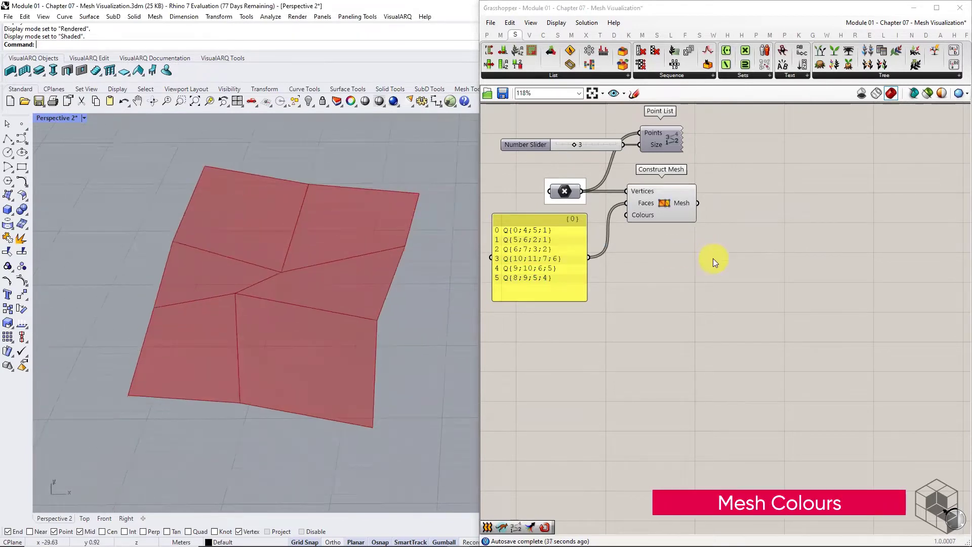
left_click(569, 35)
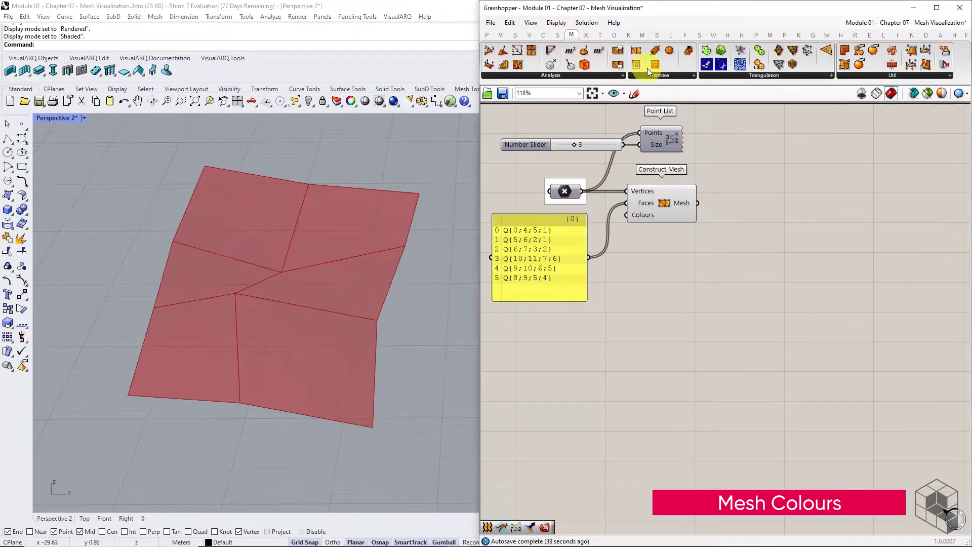
left_click(652, 72)
left_click_drag(658, 107, 744, 202)
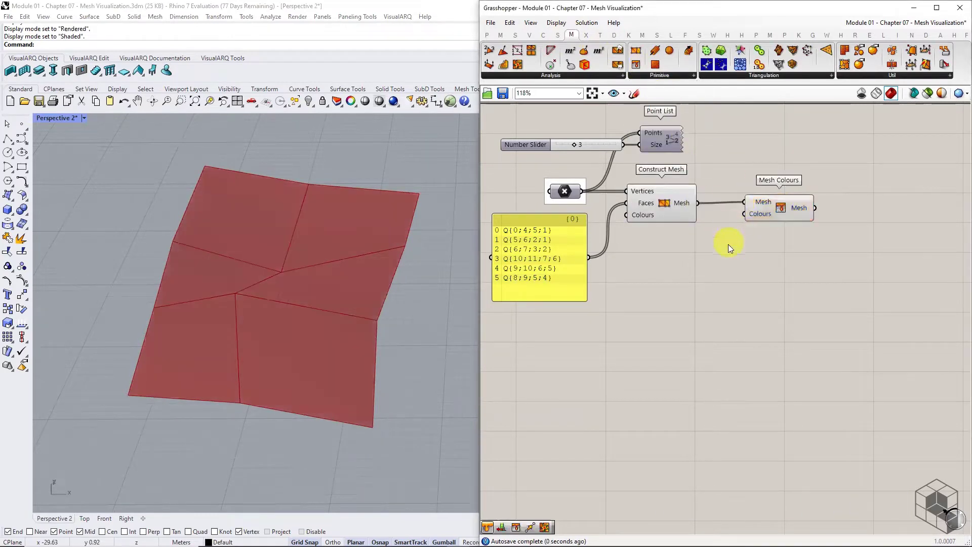
Disable the preview of the Construct Mesh component.
left_click(660, 206)
middle_click(660, 207)
left_click(694, 180)
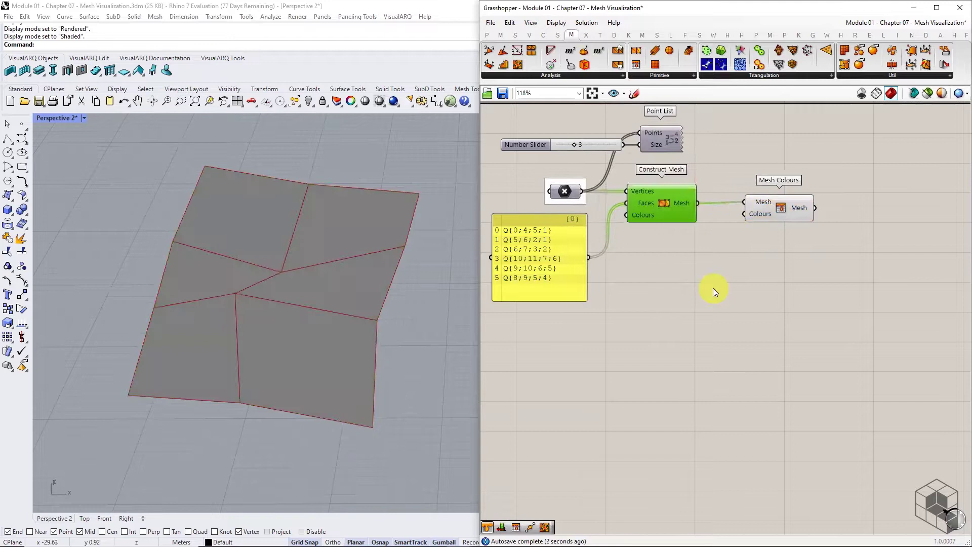
left_click(713, 288)
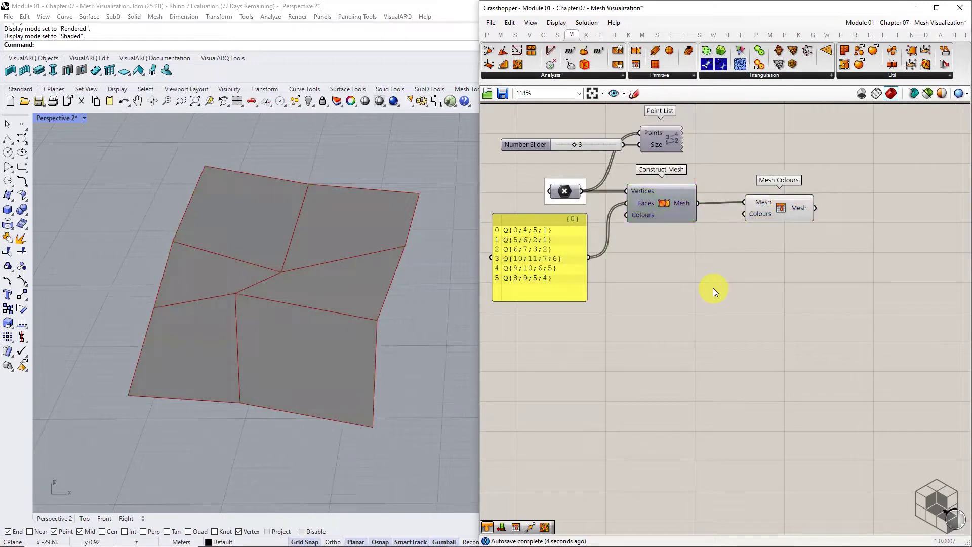
Switch the perspective viewport to Rendered display and inspect the mesh shown by Mesh Colours.
left_click(83, 117)
left_click(84, 177)
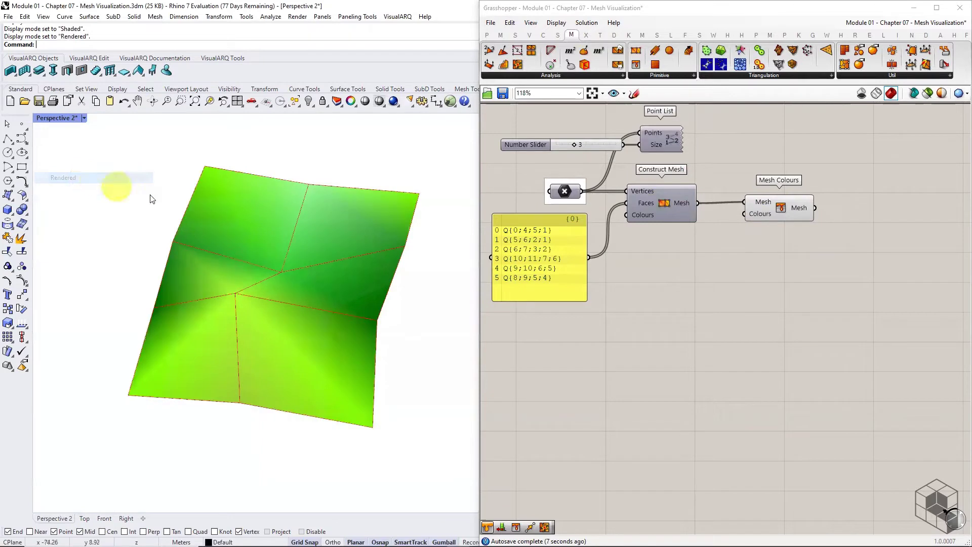
left_click(777, 297)
left_click_drag(772, 209, 776, 211)
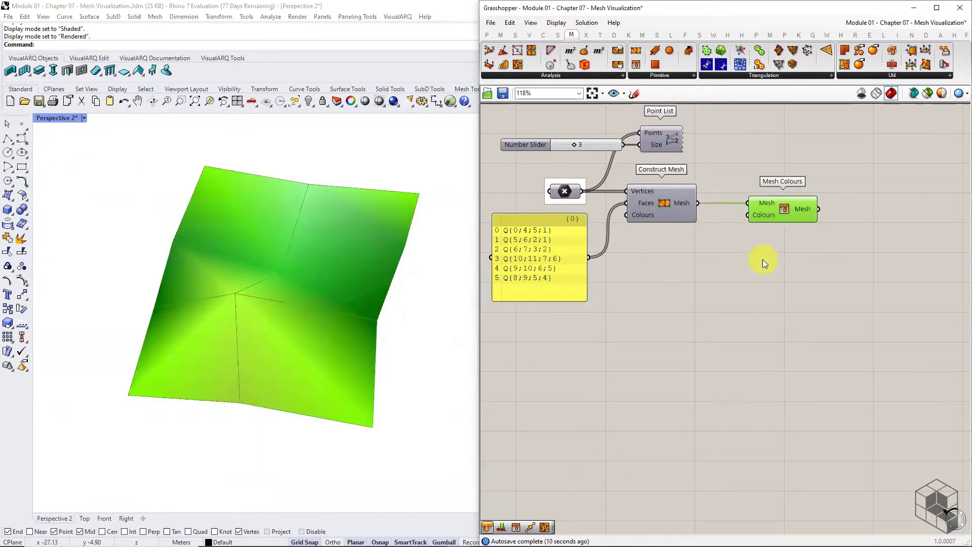
left_click(763, 259)
mouse_move(226, 315)
right_mouse_down()
mouse_move(254, 278)
mouse_move(233, 303)
right_mouse_up()
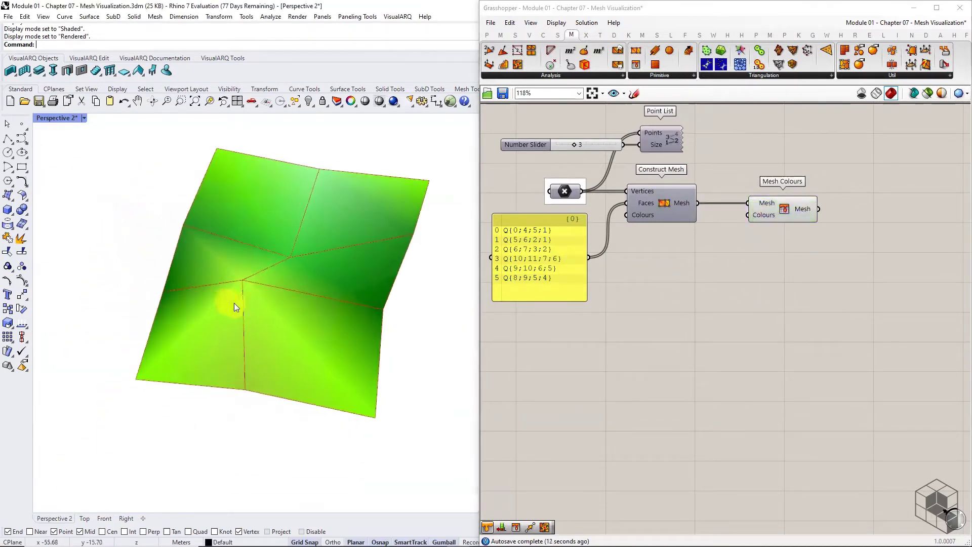
mouse_move(762, 215)
mouse_move(645, 190)
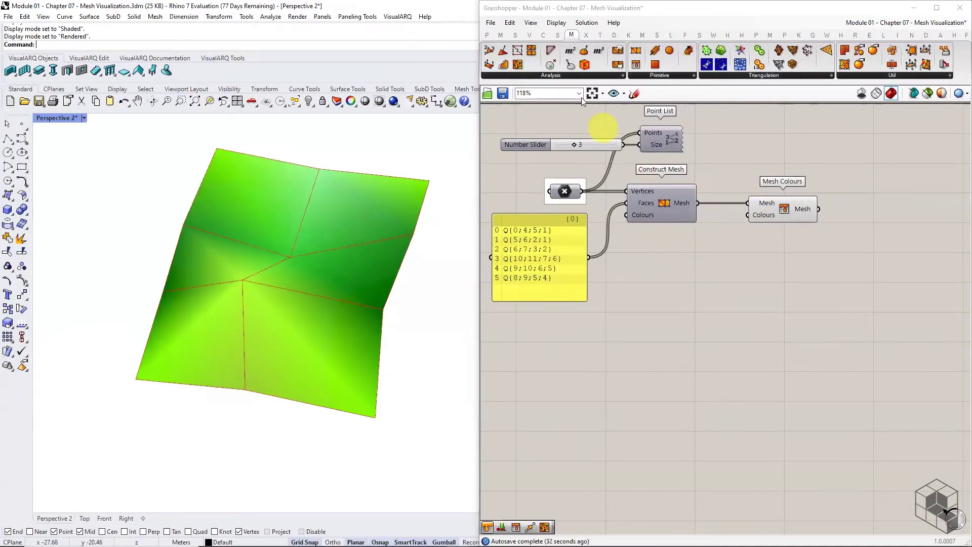
Add a Colour Swatch below Construct Mesh and duplicate it into a stacked column of twelve swatches.
left_click(487, 36)
left_click(687, 77)
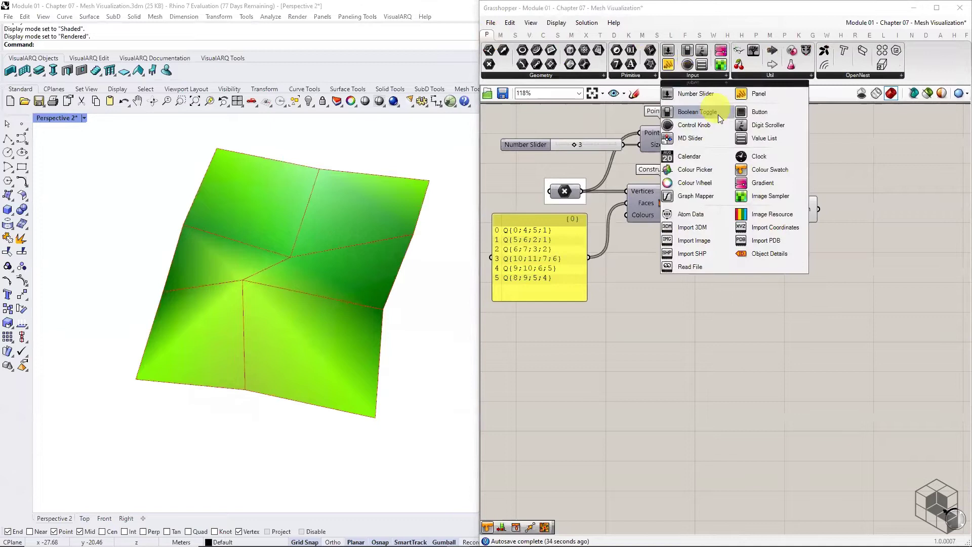
left_click_drag(764, 167, 654, 294)
key("ctrl+c")
key("ctrl+v")
left_click(648, 276, "shift")
key("ctrl+c")
key("ctrl+v")
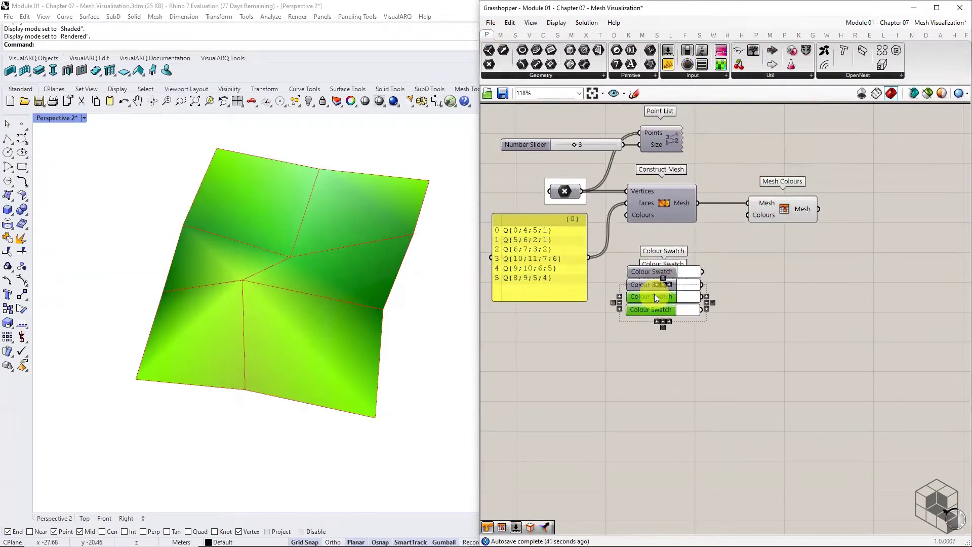
left_click_drag(667, 336, 666, 275)
key("ctrl+v")
key("ctrl+v")
Add a Merge component and connect the twelve colour swatches in order to inputs D1 to D12.
double_click(766, 321)
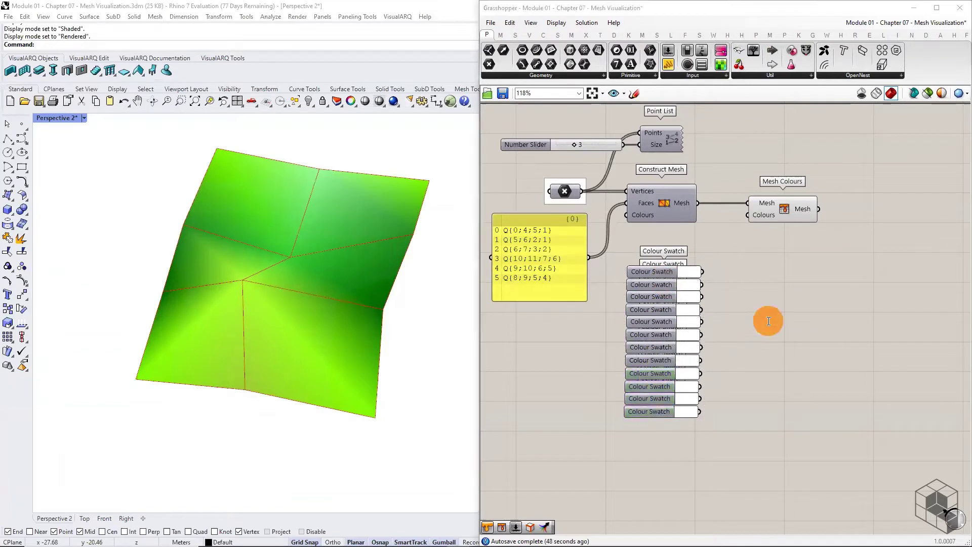
type("merge")
left_click(765, 308)
left_click_drag(719, 284, 758, 314)
left_click_drag(701, 284, 758, 326)
left_click_drag(701, 297, 767, 338)
left_click_drag(701, 321, 767, 343)
left_click_drag(701, 334, 767, 356)
left_click_drag(700, 360, 768, 367)
left_click_drag(699, 386, 767, 381)
left_click_drag(698, 411, 756, 407)
scroll(758, 423, "up", 3)
scroll(758, 422, "down", 2)
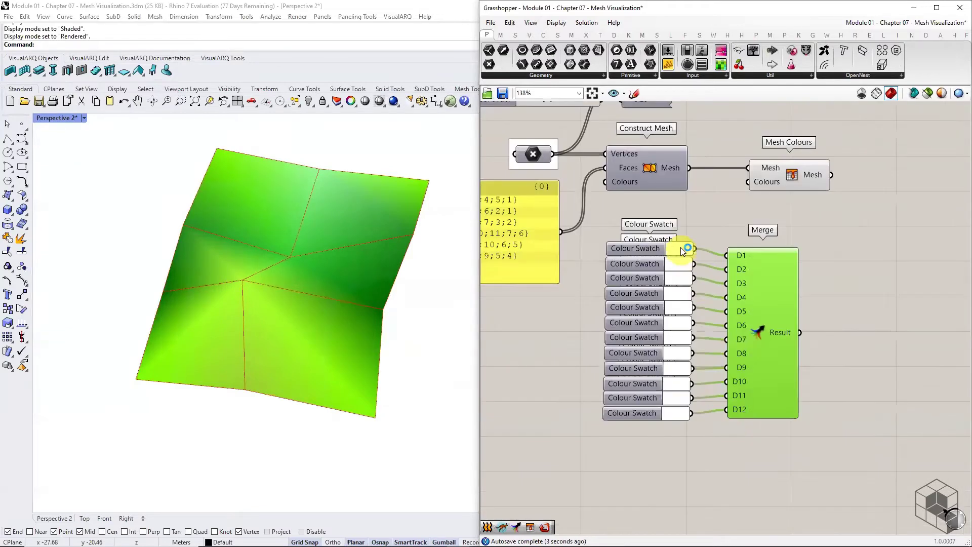
Set the second colour swatch to blue, the fifth to green and the sixth to purple.
left_click(678, 263)
left_click(714, 328)
left_click_drag(707, 328, 708, 339)
left_click(680, 304)
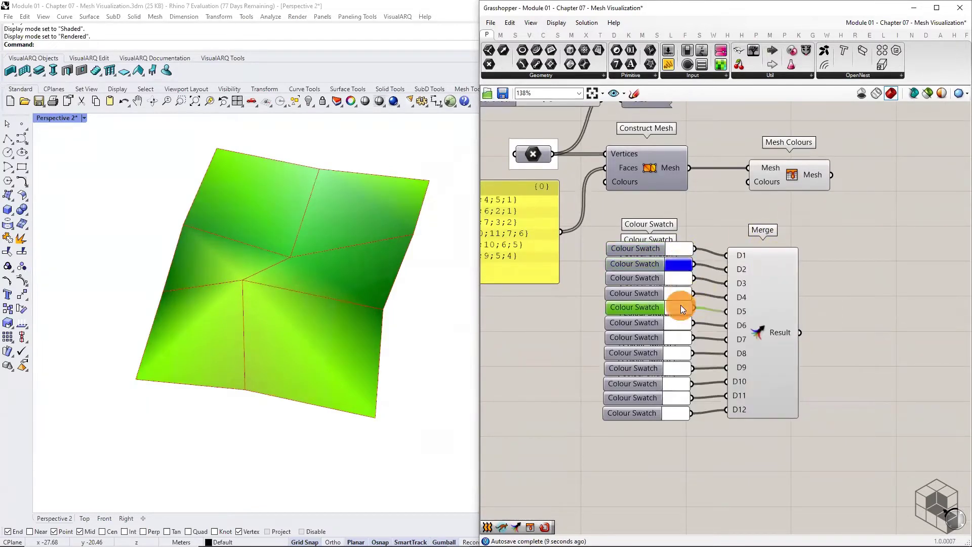
left_click_drag(767, 409, 674, 410)
left_click_drag(767, 427, 681, 428)
left_click(682, 324)
left_click(716, 362)
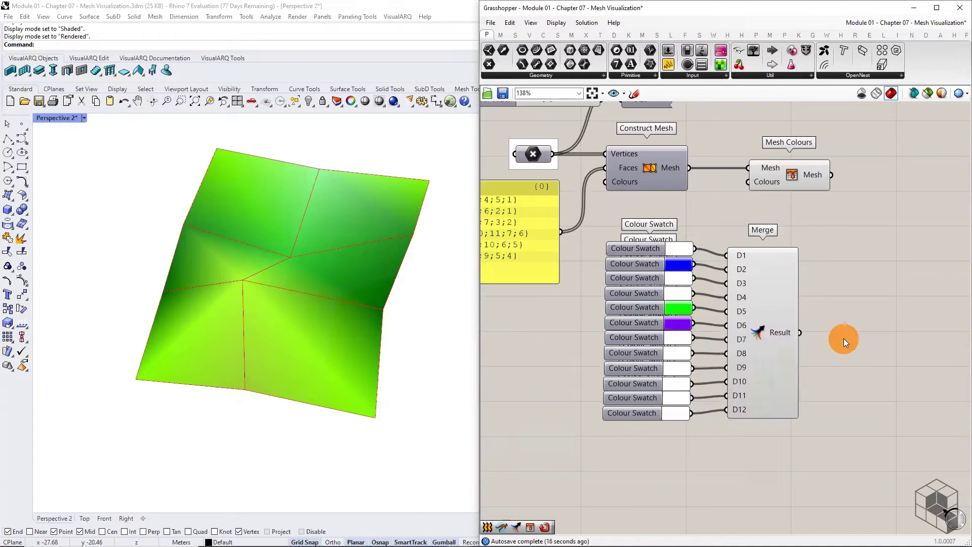
Connect the Merge result to the Colours input of Mesh Colours.
left_click_drag(800, 332, 906, 176)
left_click(889, 291)
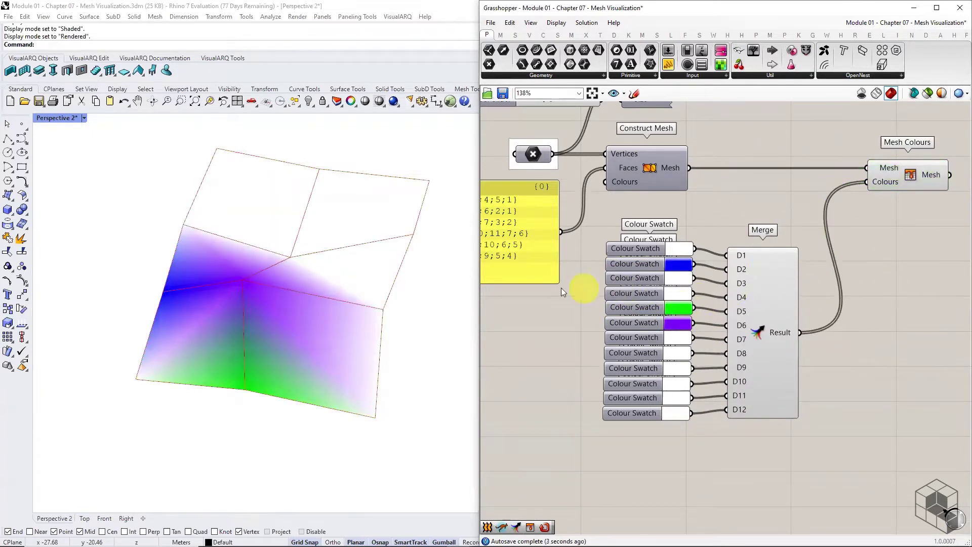
Enable the Point List preview to label the mesh vertices with their index numbers.
scroll(178, 342, "up", 3)
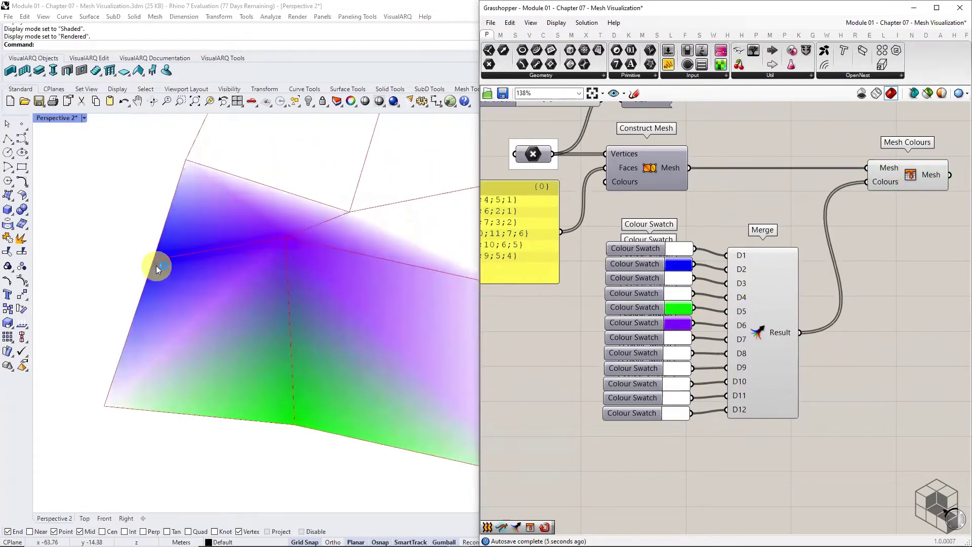
right_click_drag(740, 177, 772, 231)
left_click(688, 145)
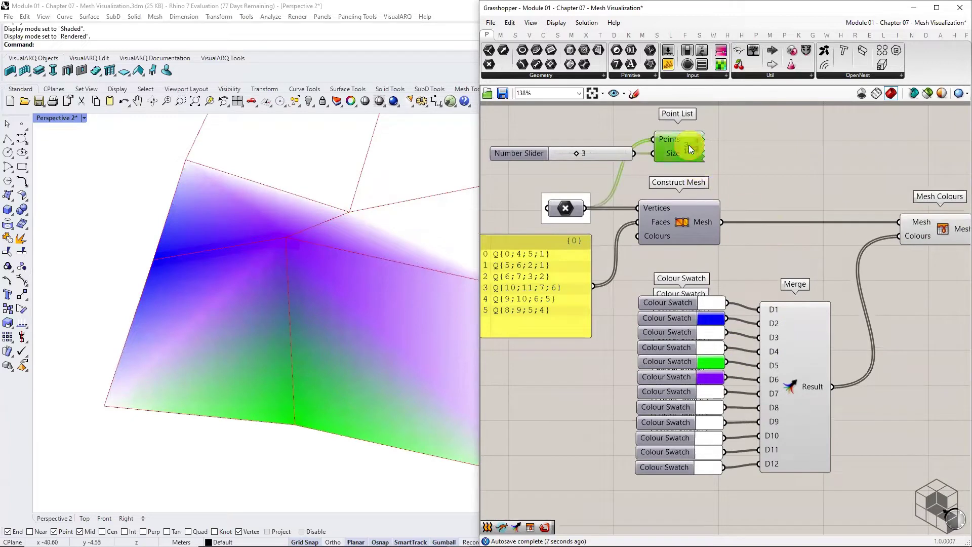
middle_click(689, 145)
left_click(708, 125)
left_click(811, 151)
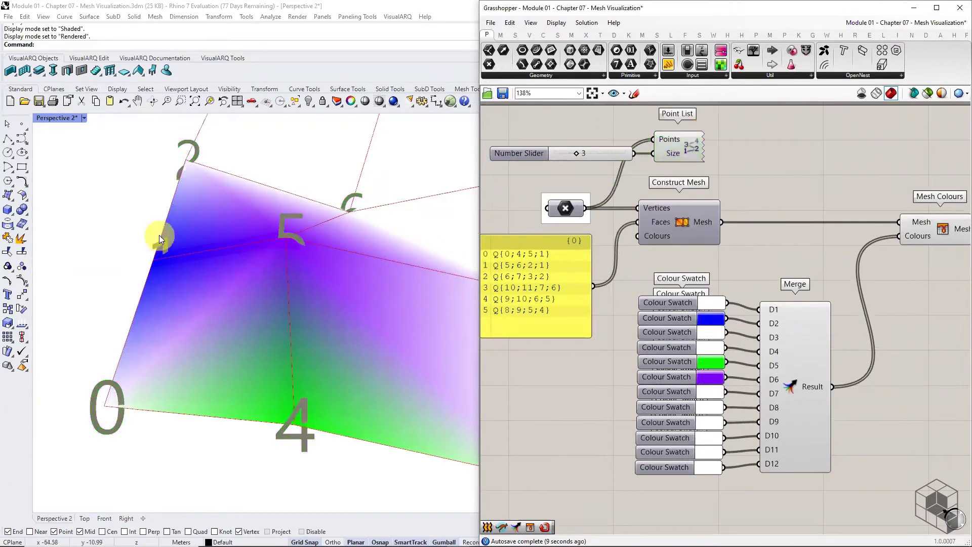
left_click(688, 152)
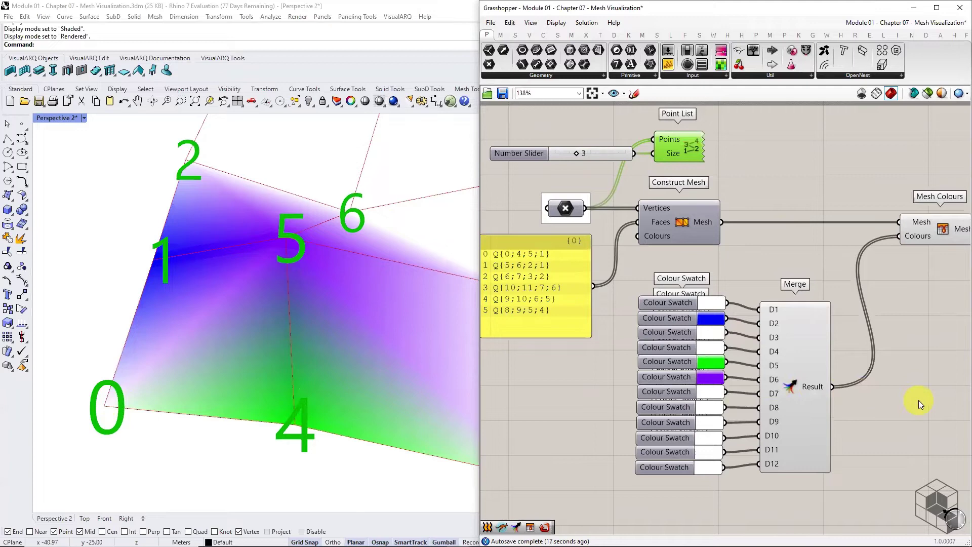
Place a Colour Wheel below the second Mesh Colours setup on an open part of the canvas.
scroll(821, 378, "down", 5)
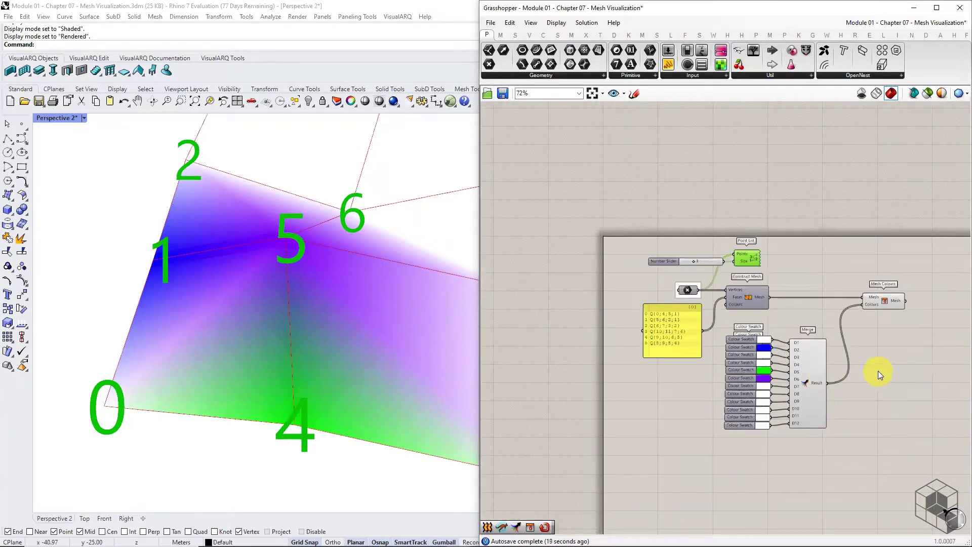
right_click_drag(878, 371, 796, 266)
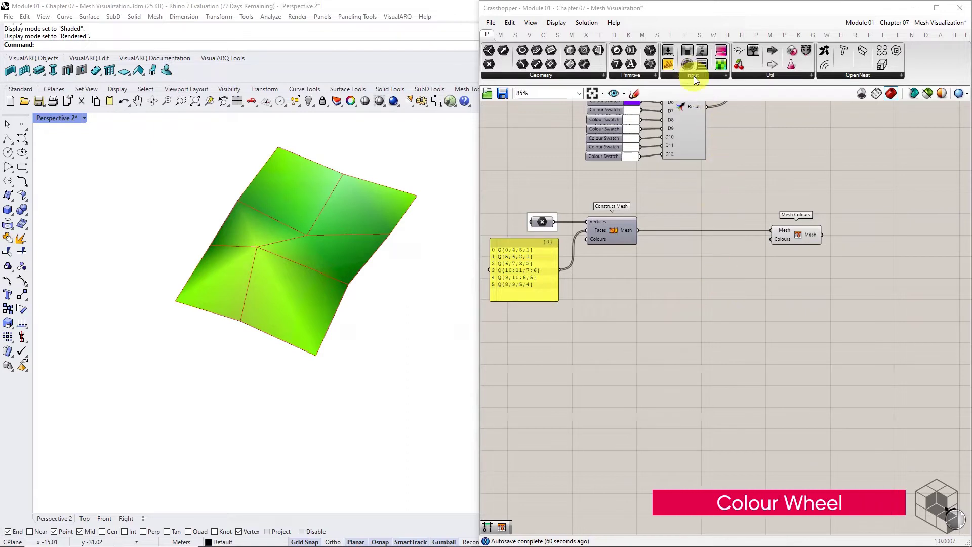
left_click(693, 76)
left_click(695, 182)
left_click(716, 301)
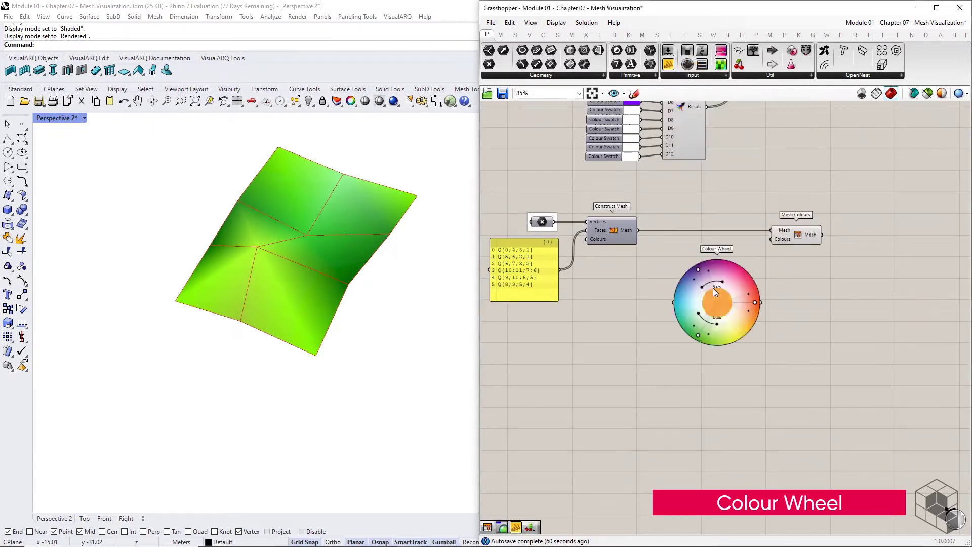
Add a panel containing 12 and connect it to the Colour Wheel's input.
left_click(667, 67)
left_click_drag(634, 267, 617, 293)
double_click(613, 294)
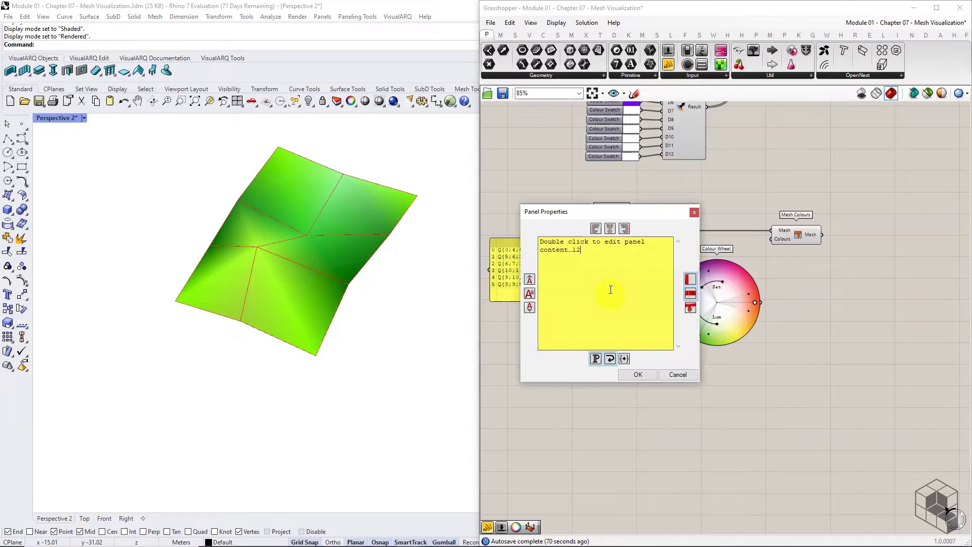
type("12")
left_click(639, 375)
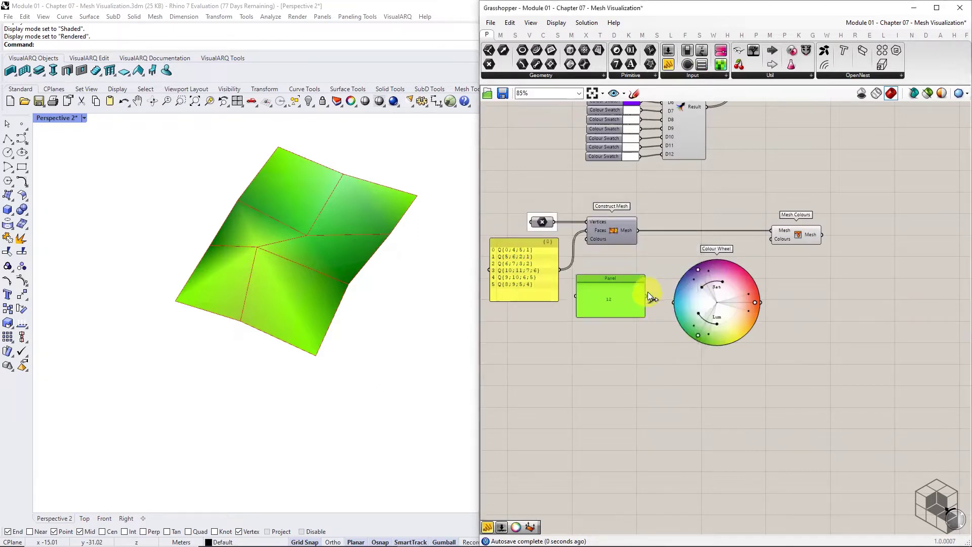
Add a second panel, connect the Colour Wheel output to it and enlarge it to list all colour values.
left_click_drag(667, 64, 840, 314)
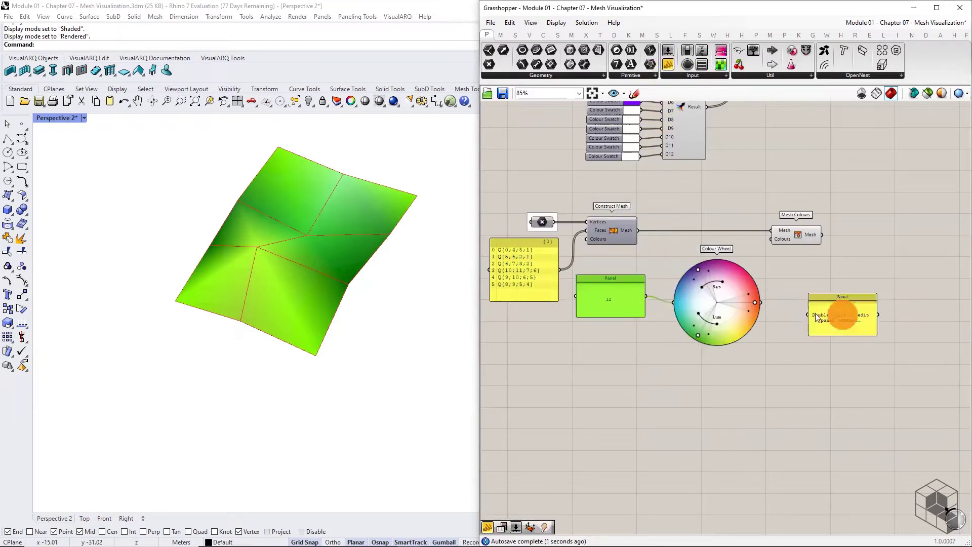
left_click_drag(754, 302, 808, 314)
left_click_drag(853, 335, 853, 446)
scroll(853, 388, "up", 4)
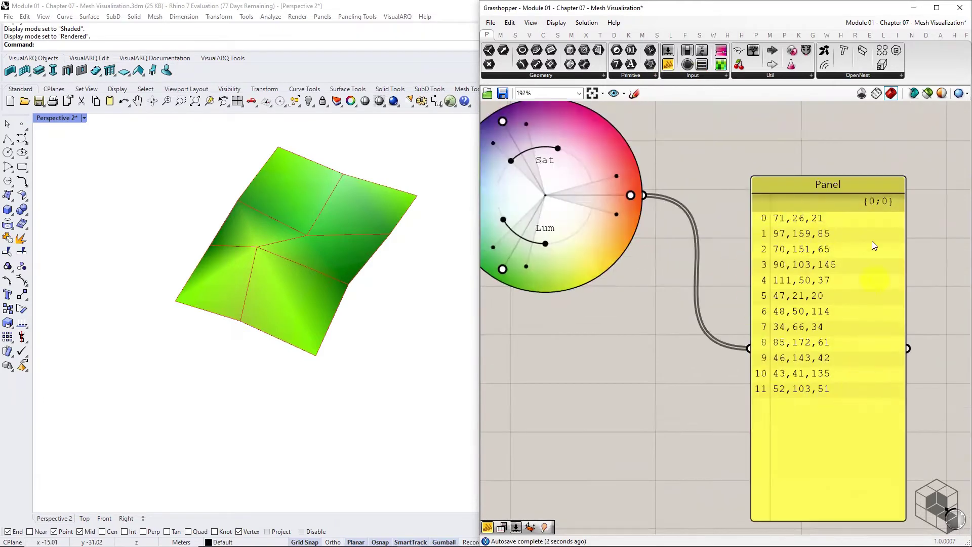
scroll(791, 324, "down", 4)
Connect the Colour Wheel output to the Colours input of the second Mesh Colours component.
left_click(779, 200)
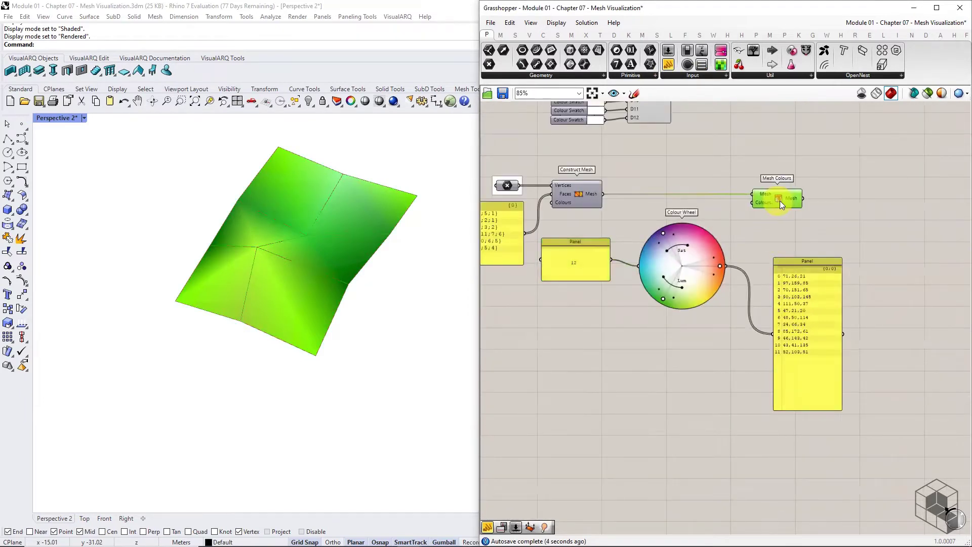
left_click(758, 232)
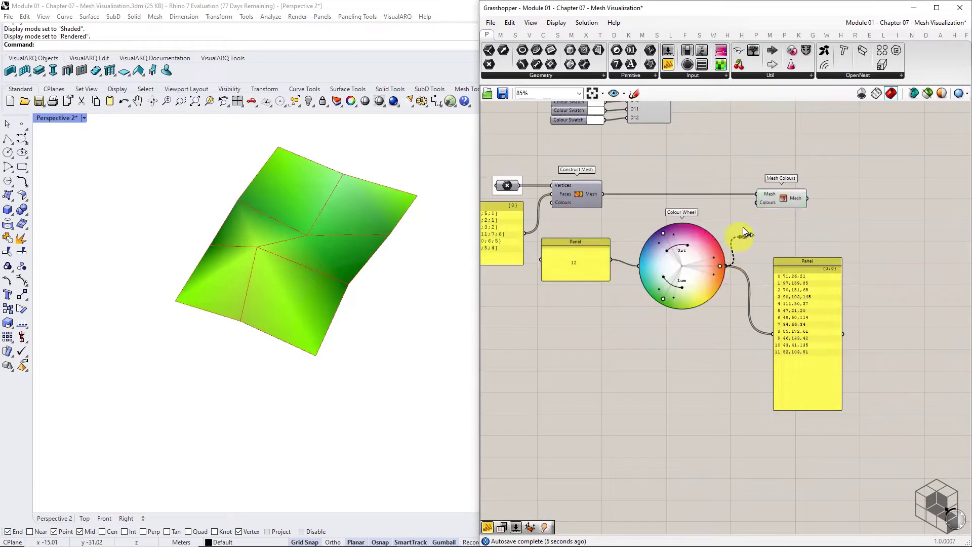
left_click_drag(743, 229, 756, 202)
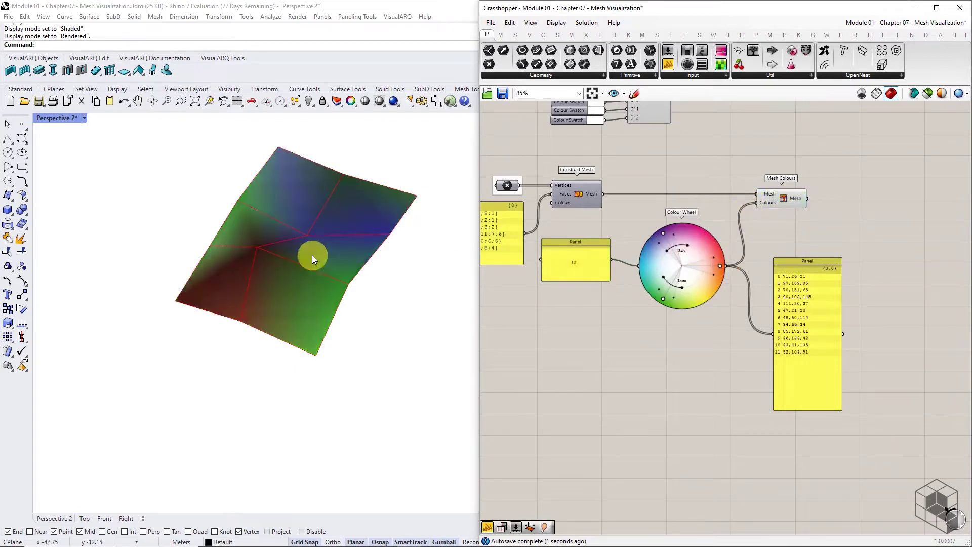
mouse_move(312, 259)
right_mouse_down()
mouse_move(367, 252)
mouse_move(326, 272)
mouse_move(326, 256)
right_mouse_up()
Duplicate the vertices, faces panel, Construct Mesh and Mesh Colours components below the Colour Wheel setup, leaving the copy's Colours input unconnected.
left_click_drag(609, 157, 491, 233)
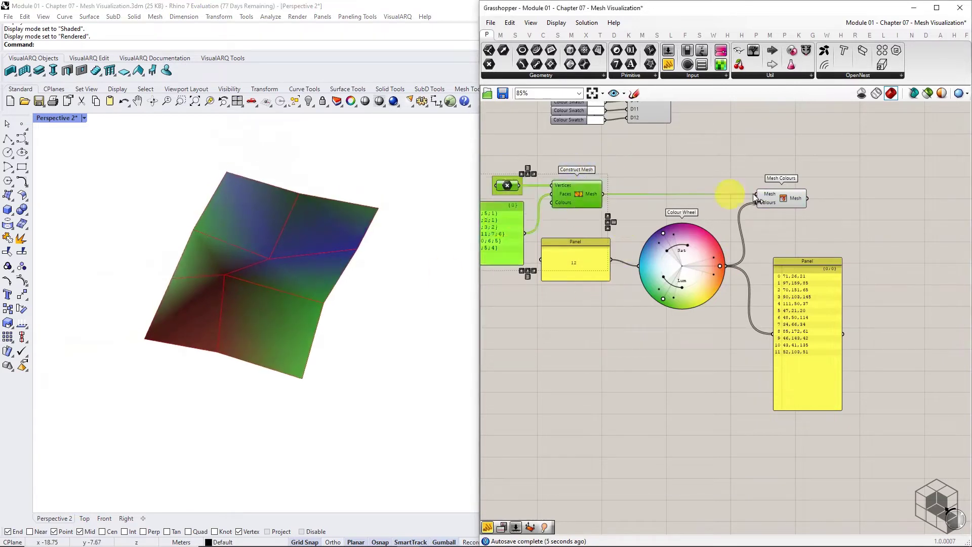
left_click(785, 202, "shift")
left_click_drag(786, 202, 790, 459, "alt")
left_click_drag(726, 266, 761, 460, "ctrl")
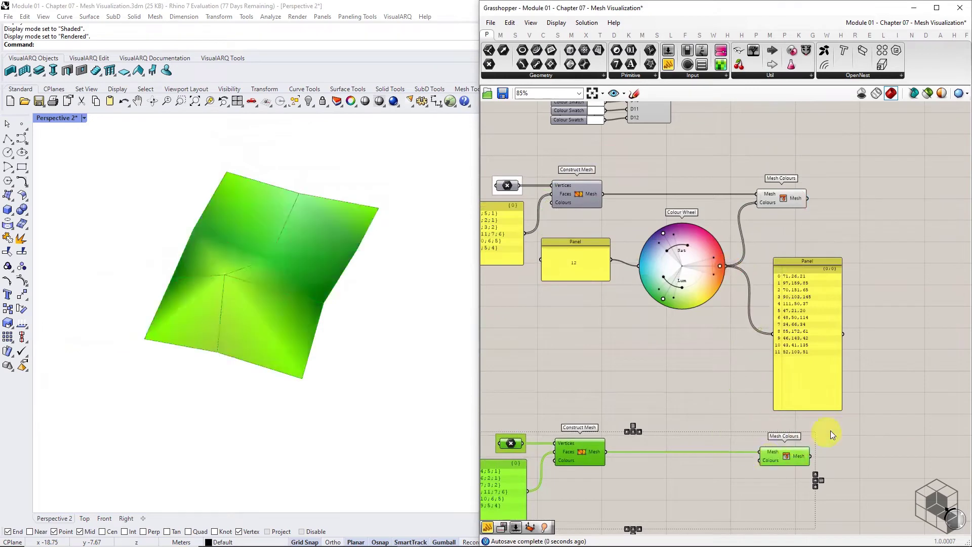
left_click(831, 434)
Disable the preview of the Mesh Colours component fed by the Colour Wheel.
scroll(845, 325, "down", 3)
left_click_drag(792, 253, 792, 254)
middle_click(802, 249)
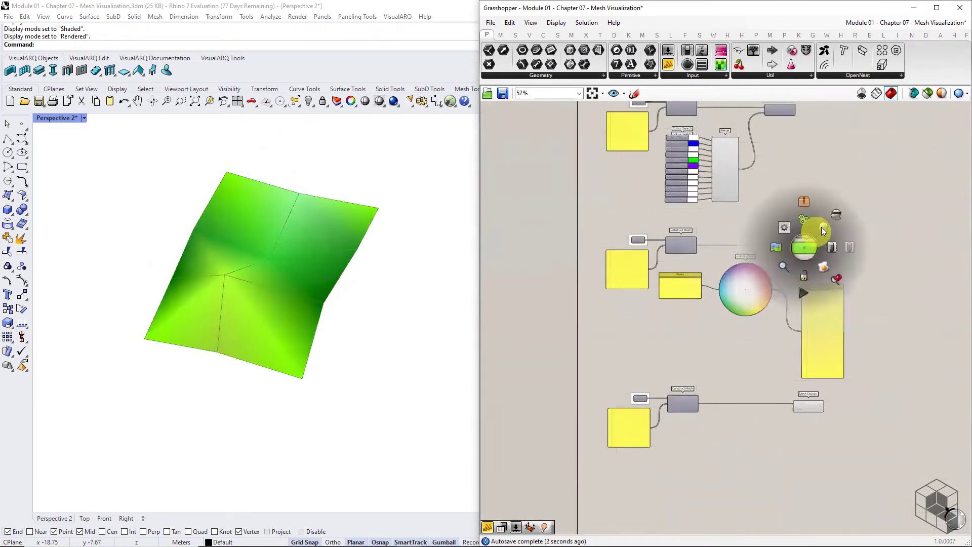
left_click(834, 216)
left_click(859, 263)
right_click_drag(830, 395, 825, 316)
scroll(724, 349, "up", 3)
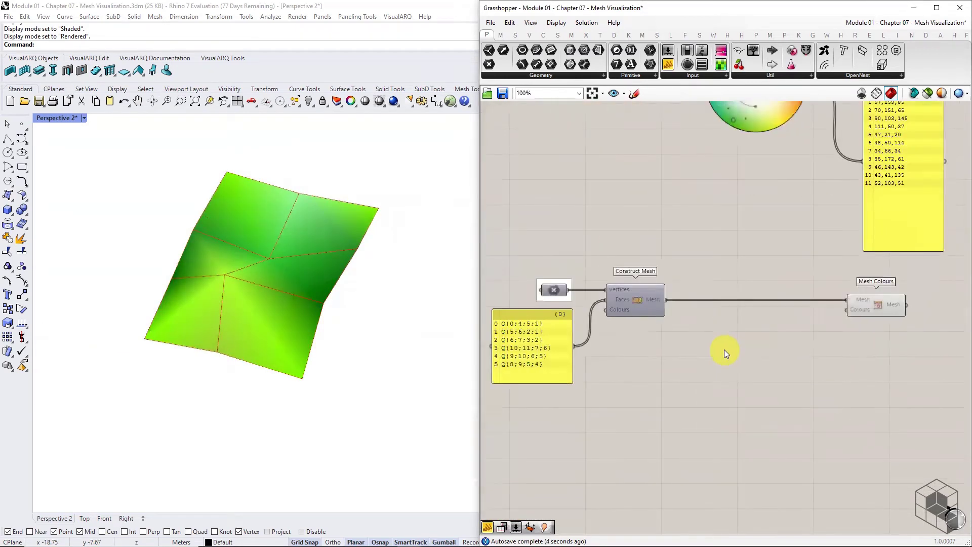
Add a Deconstruct Mesh component below the duplicated setup's mesh wire and feed it the Construct Mesh output.
left_click(569, 34)
left_click(531, 75)
left_click(597, 94)
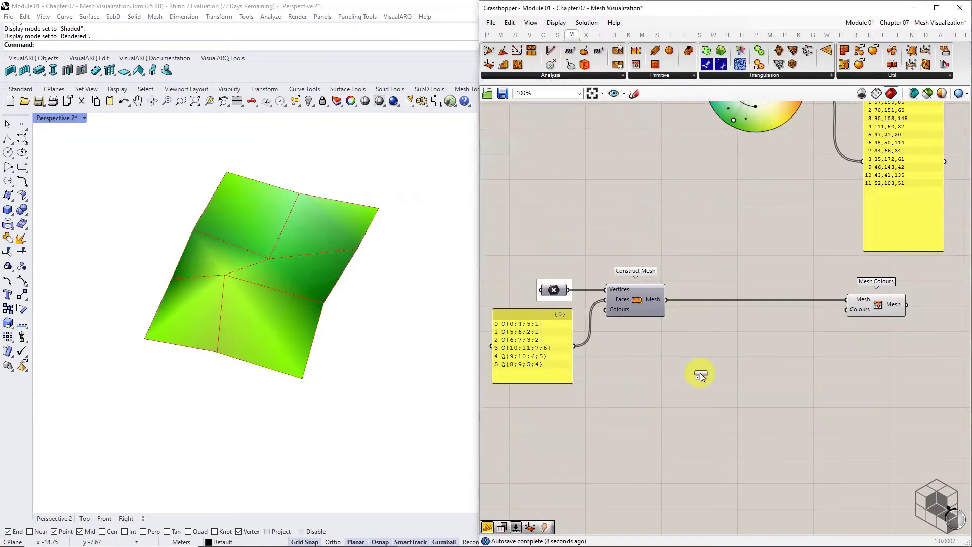
left_click(709, 350)
left_click_drag(678, 346, 680, 349)
left_click_drag(703, 351, 726, 365)
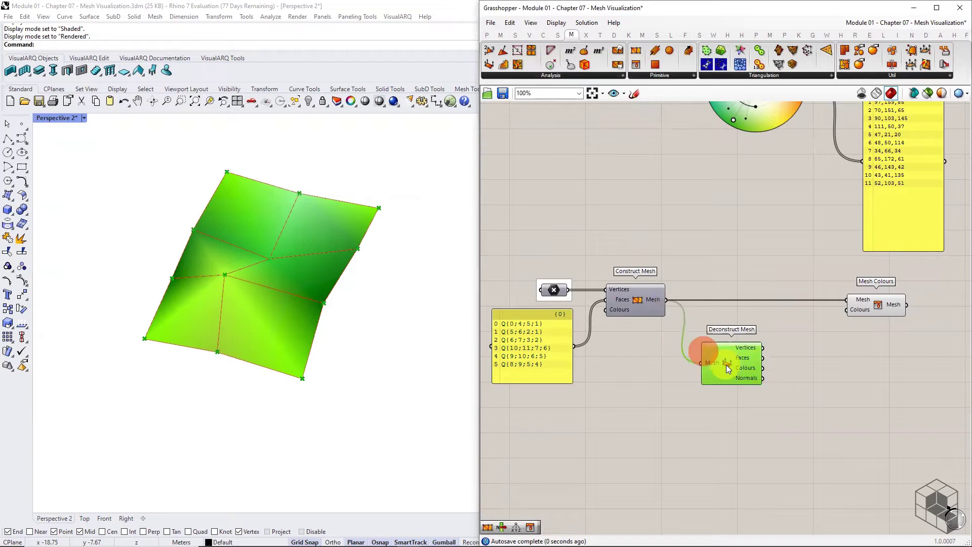
Add a Deconstruct point component beside Deconstruct Mesh and connect the Vertices output to its Point input.
left_click(529, 34)
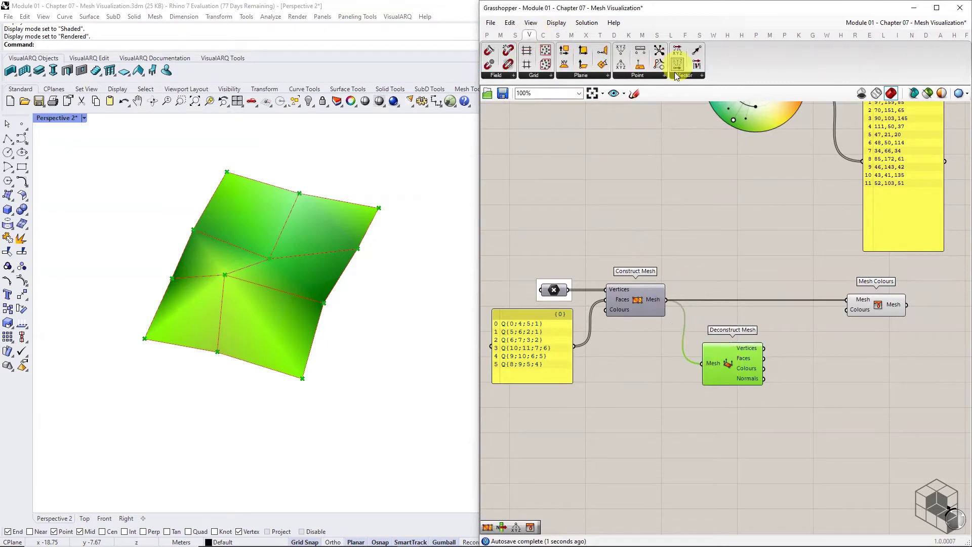
left_click(649, 76)
left_click(709, 96)
left_click(830, 372)
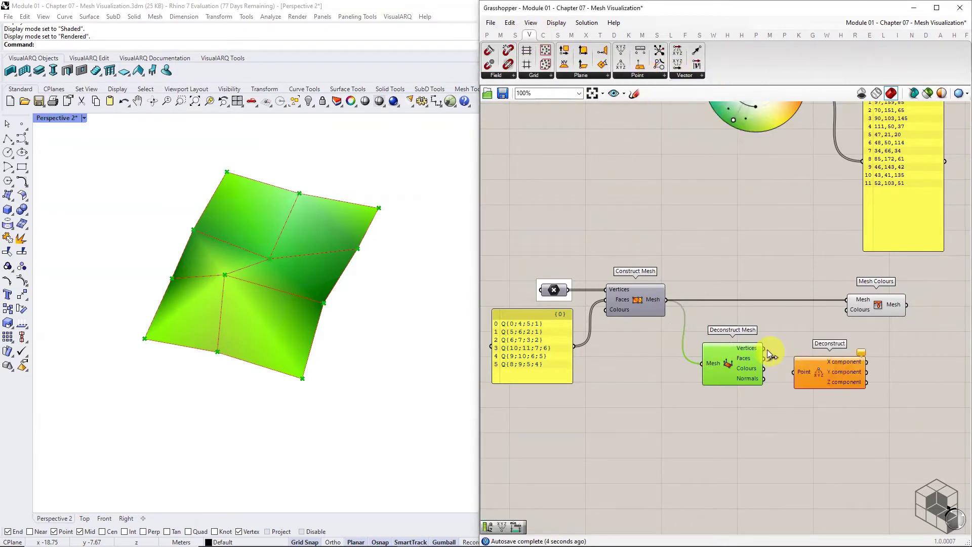
left_click_drag(764, 348, 793, 372)
Add a Bounds component fed by the X component output and connect its Domain output to a new Deconstruct Domain.
right_click_drag(881, 345, 640, 338)
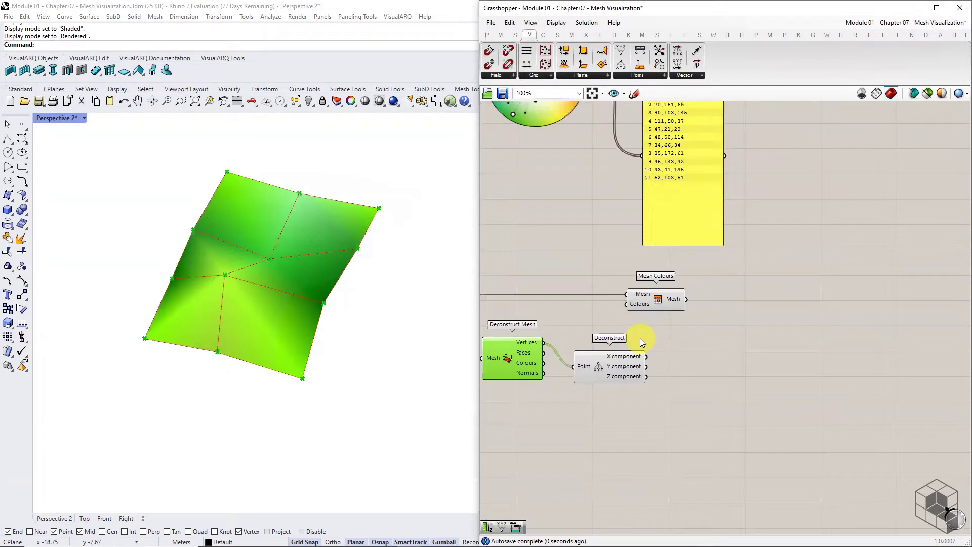
left_click(500, 35)
left_click(510, 75)
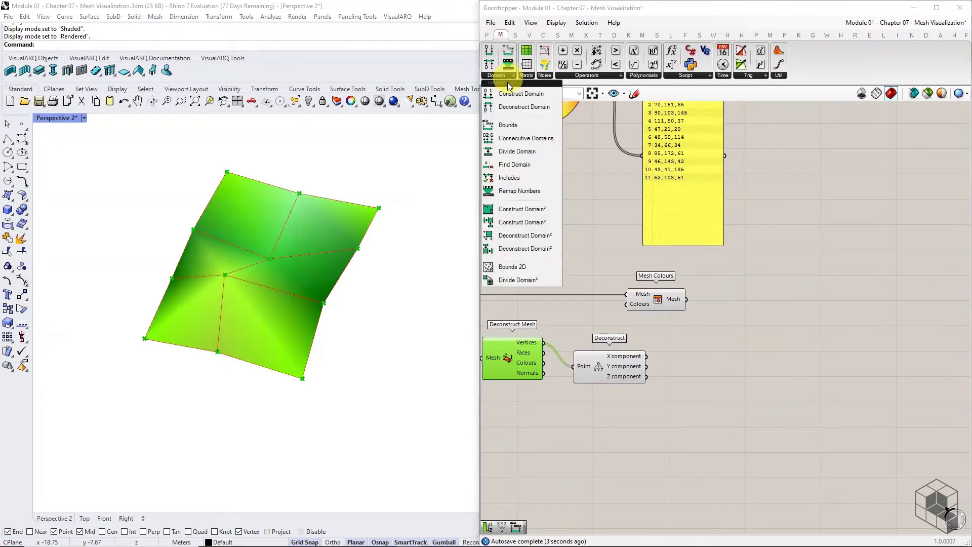
left_click_drag(517, 131, 659, 353)
left_click_drag(676, 357, 679, 361)
left_click(511, 75)
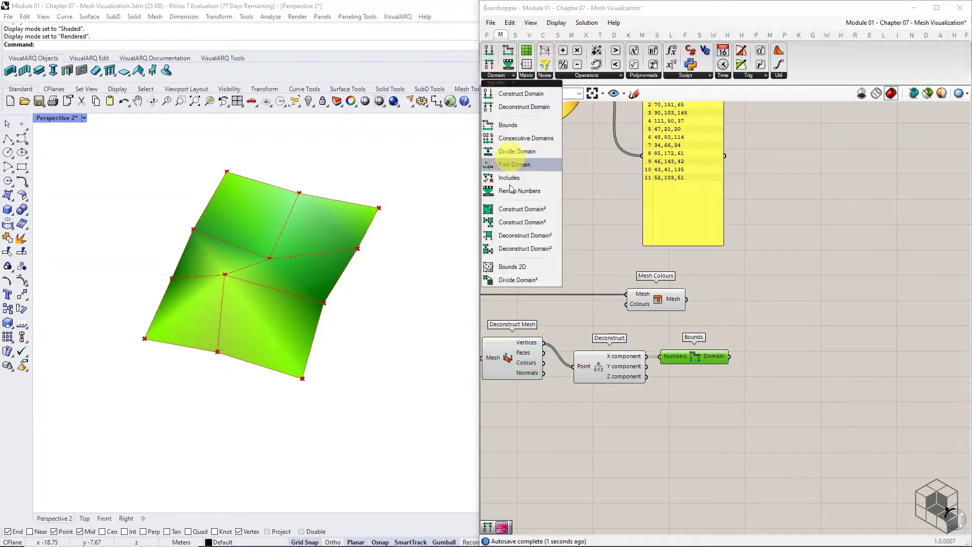
left_click_drag(524, 107, 751, 356)
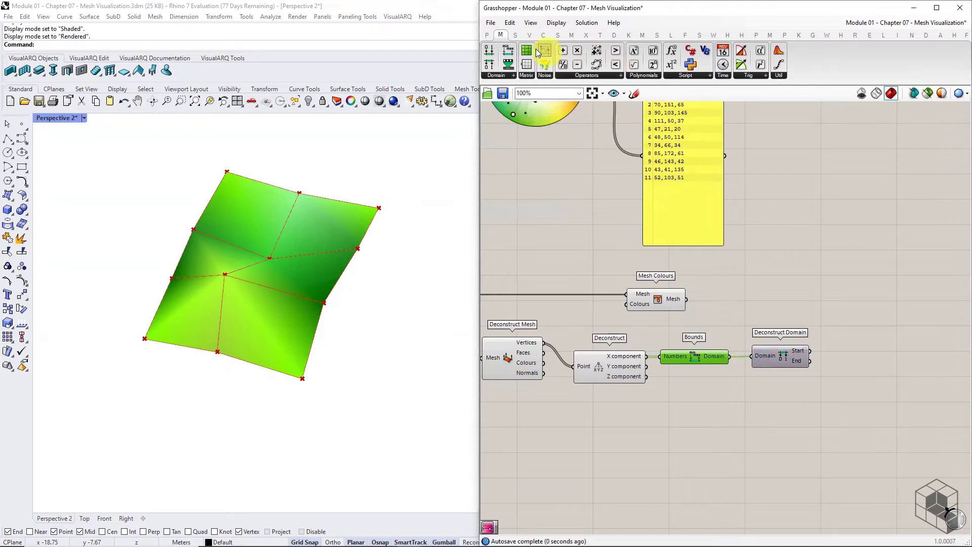
Add a Gradient with domain Start as Lower limit, End as Upper limit and the points' X component as Parameter.
left_click(486, 35)
left_click(688, 74)
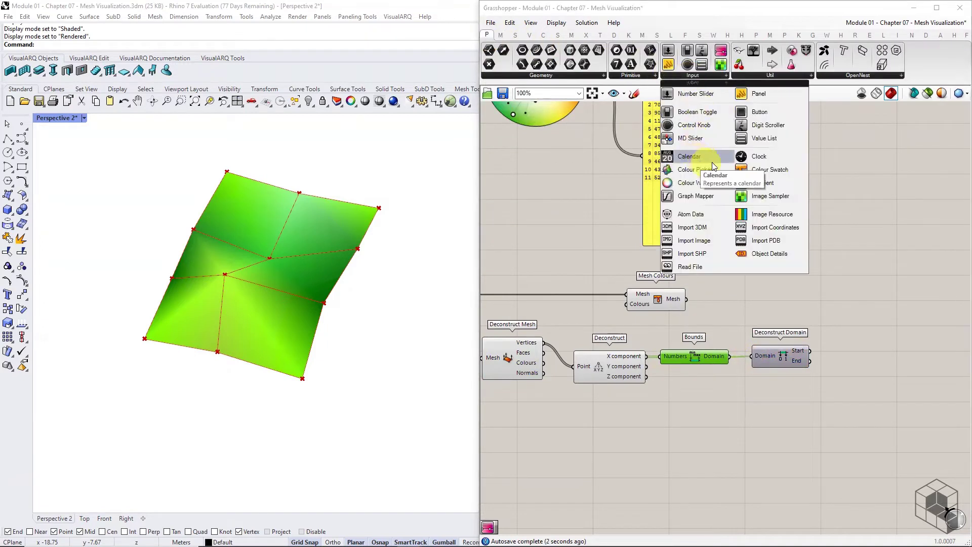
left_click_drag(770, 181, 888, 348)
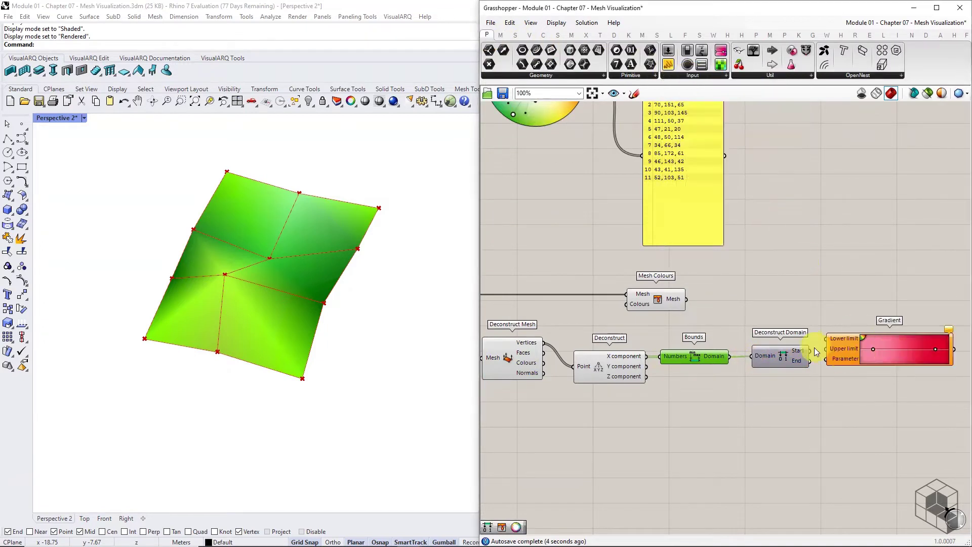
mouse_move(810, 351)
left_mouse_down()
mouse_move(822, 340)
mouse_move(826, 348)
left_mouse_up()
left_click_drag(847, 350, 849, 361)
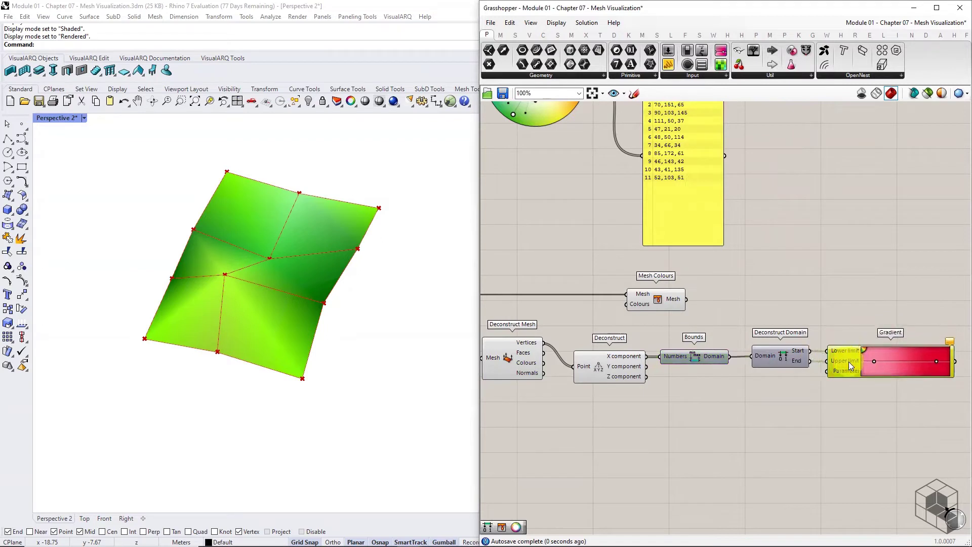
left_click_drag(646, 356, 826, 380)
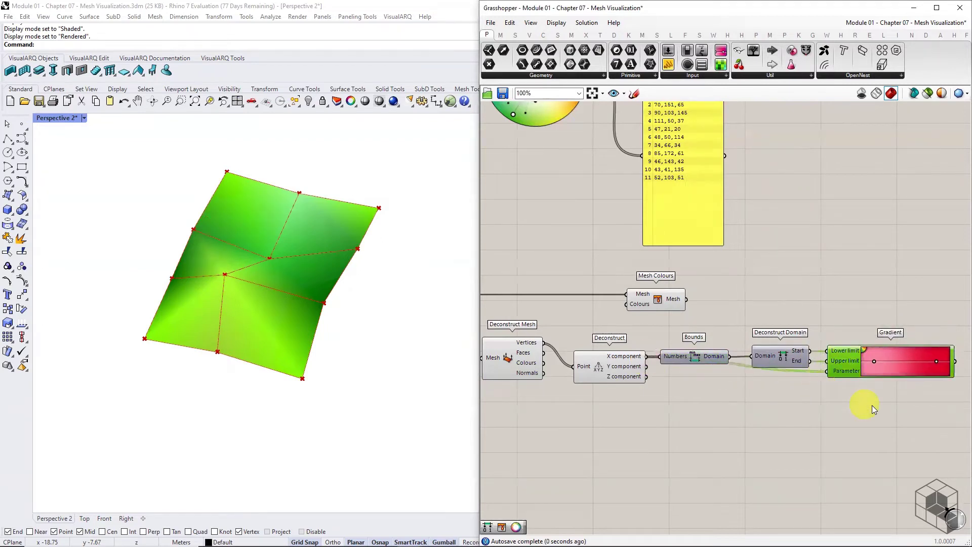
Move Mesh Colours past the Gradient, apply the green-yellow-red gradient preset and connect the Gradient output to Colours.
right_click_drag(872, 405, 702, 394)
left_click_drag(508, 293, 906, 293)
right_click(750, 359)
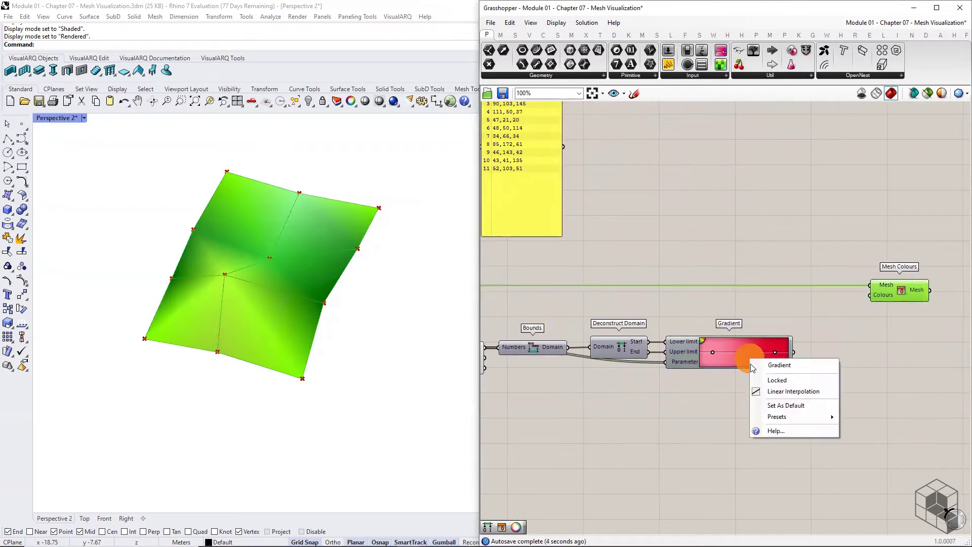
mouse_move(792, 416)
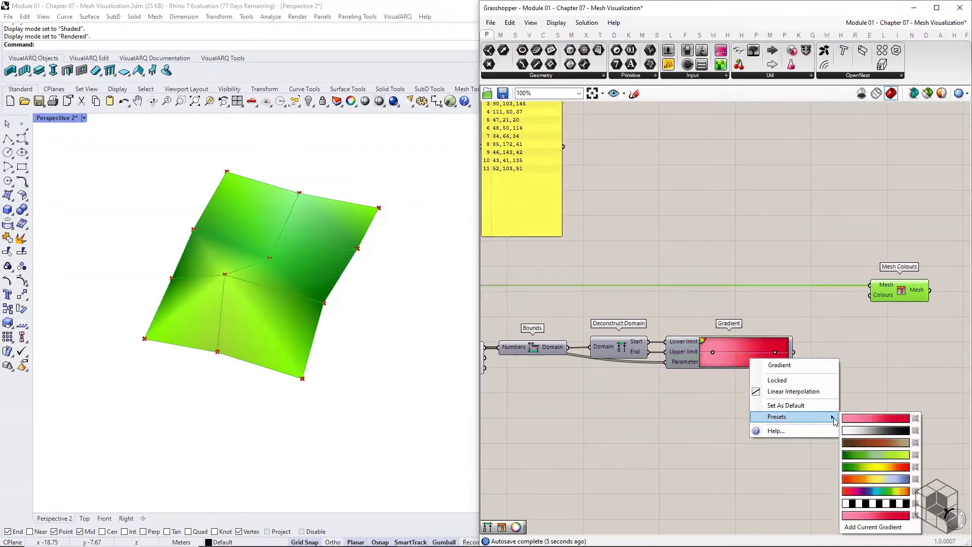
left_click(875, 466)
left_click_drag(817, 342, 870, 295)
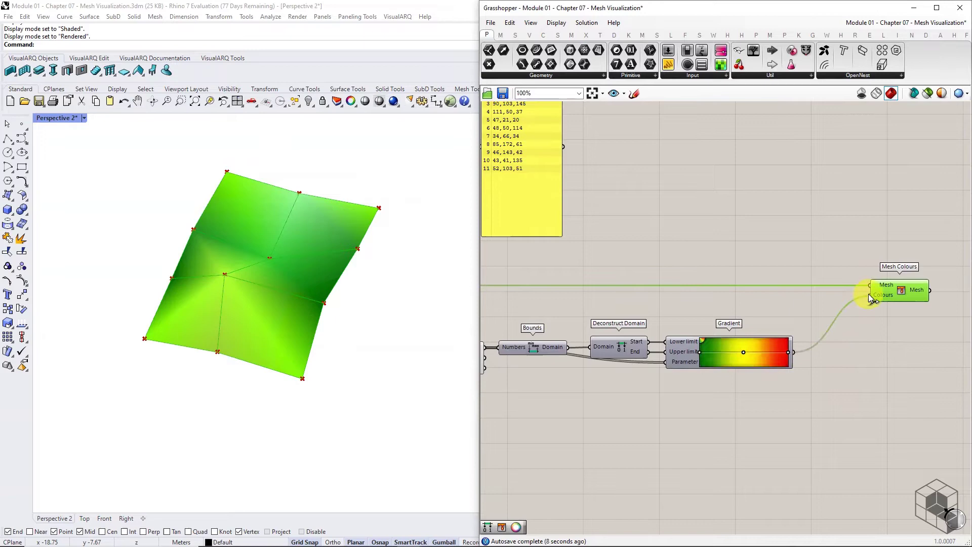
left_click(883, 335)
left_click(367, 319)
right_click_drag(335, 316, 313, 310)
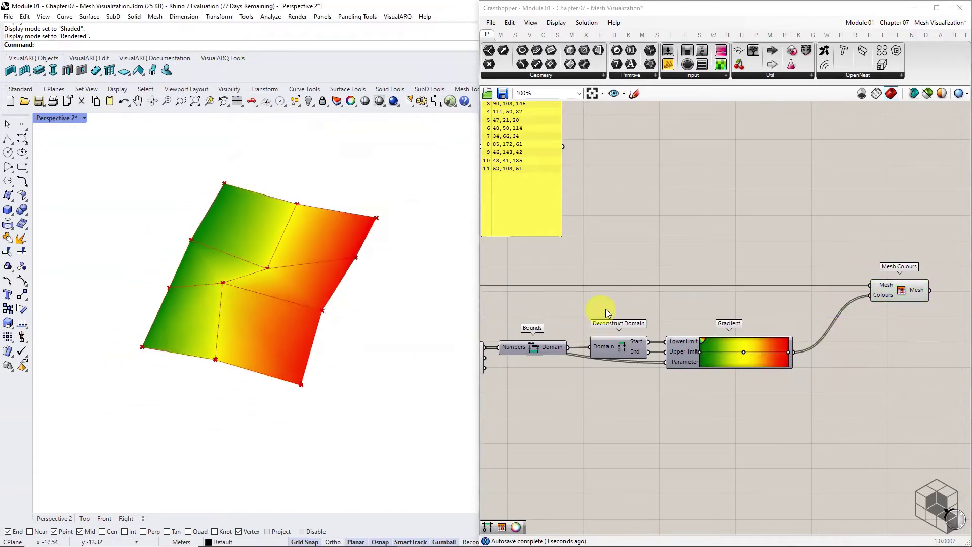
In the mesh setup copied below the gradient setup, deconstruct the constructed mesh and connect its Normals output to Mesh Colours' Colours input.
right_click_drag(607, 310, 728, 308)
scroll(732, 259, "down", 3)
scroll(731, 261, "down", 1)
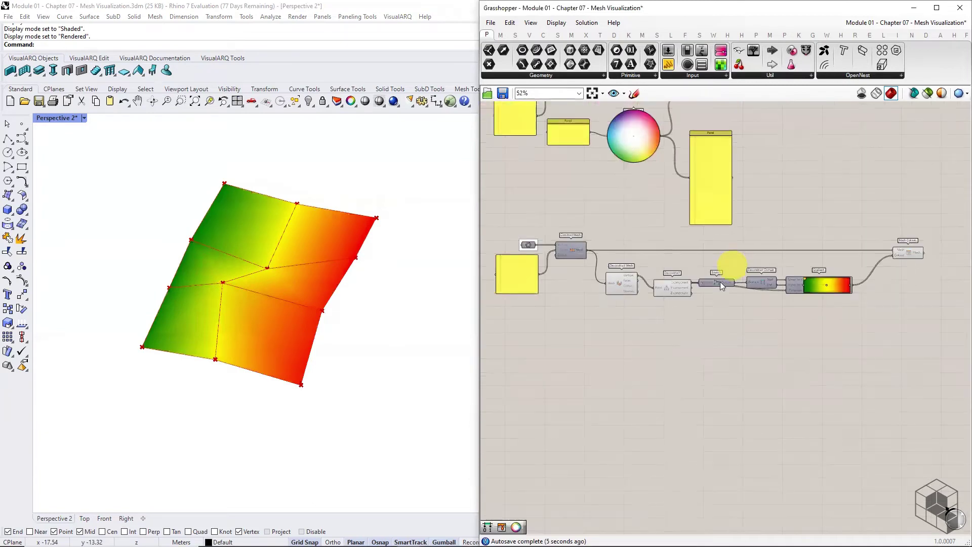
scroll(664, 300, "up", 1)
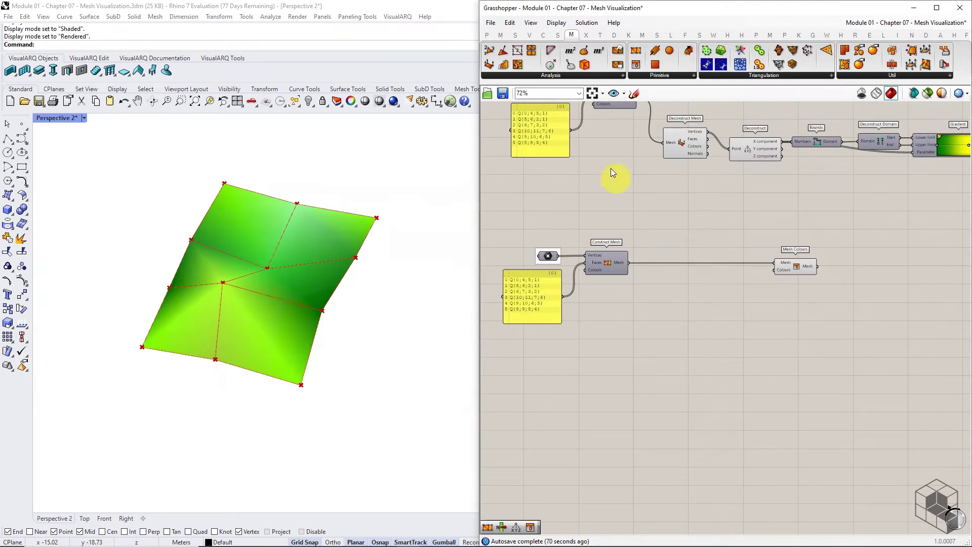
left_click(520, 73)
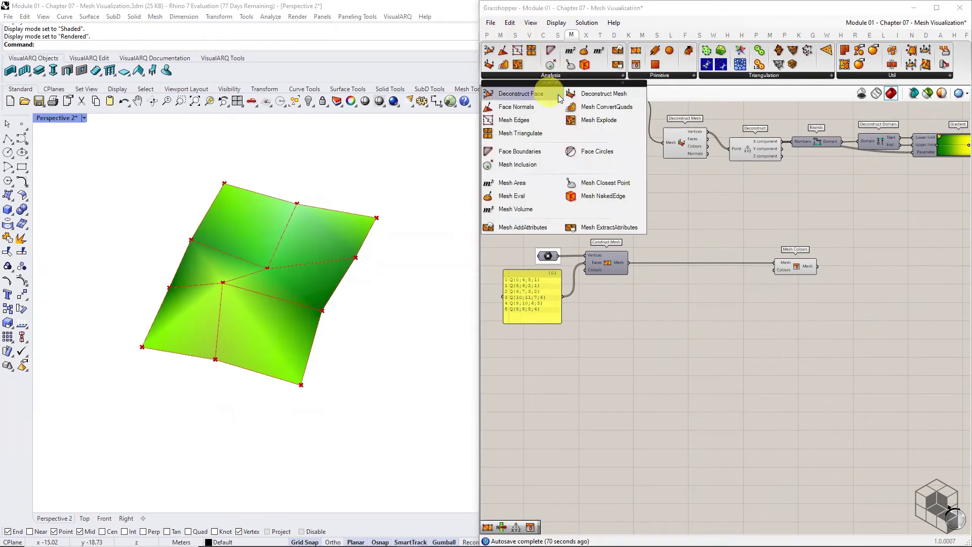
left_click(587, 97)
left_click(691, 304)
left_click_drag(664, 305, 775, 270)
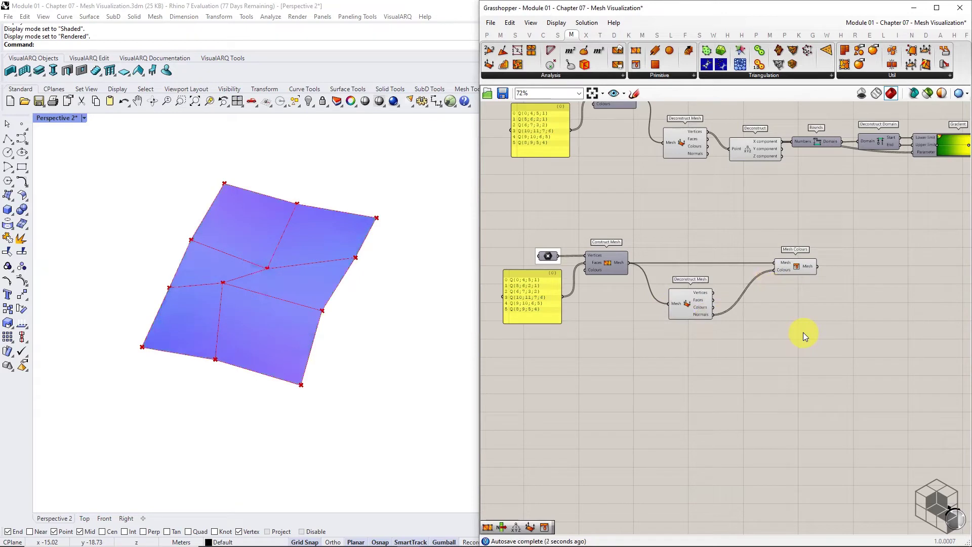
right_click_drag(293, 340, 230, 316)
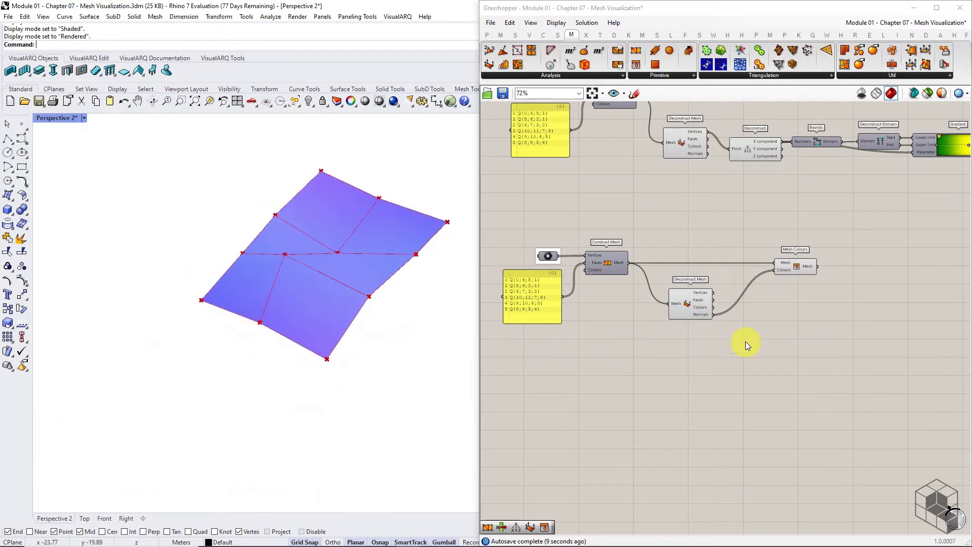
Enable the preview of the Mesh Colours components in the colour swatch and Colour Wheel setups.
scroll(696, 318, "down", 5)
right_click_drag(737, 274, 674, 340)
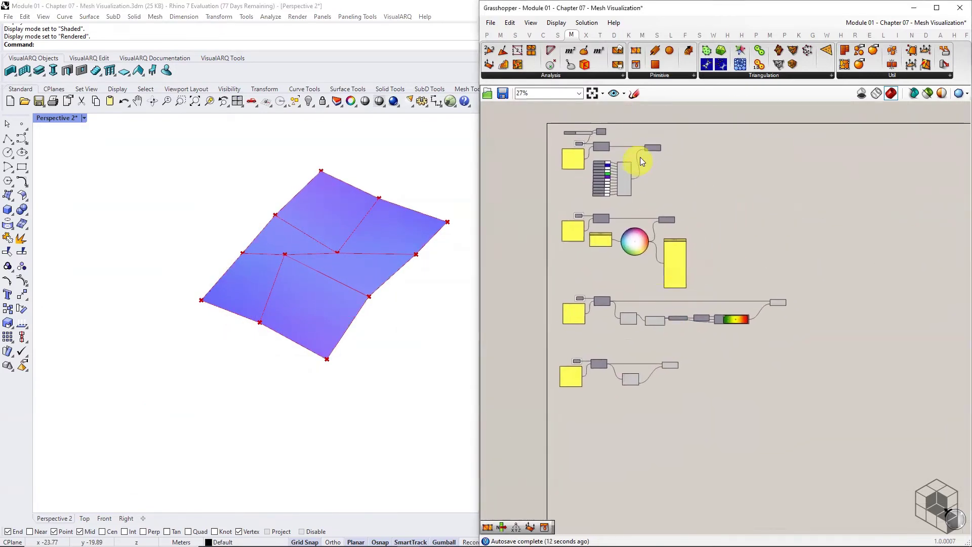
middle_click(649, 149)
left_click(667, 128)
left_click(663, 219)
middle_click(663, 218)
Restrict the preview to selected objects and compare the mesh colouring of the four Mesh Colours components in turn.
left_click(653, 147)
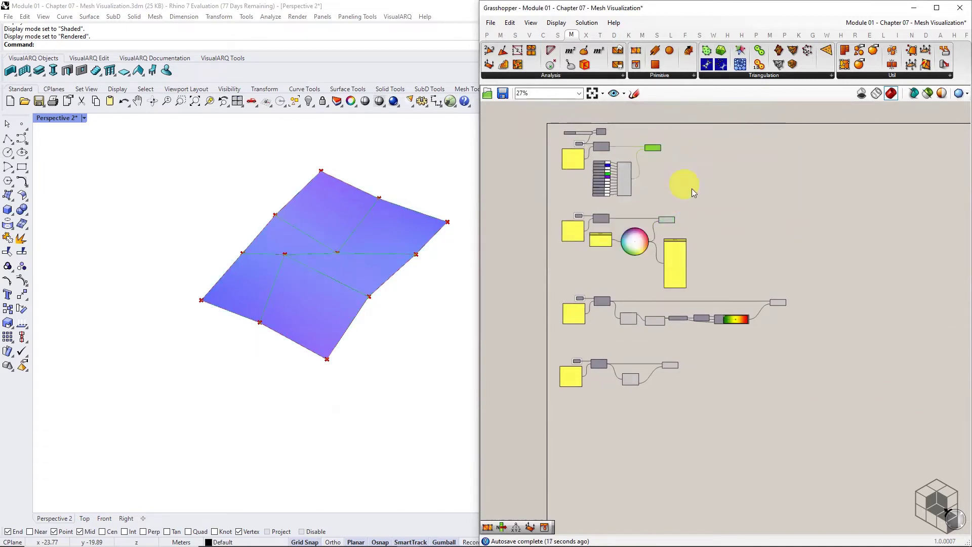
left_click(927, 92)
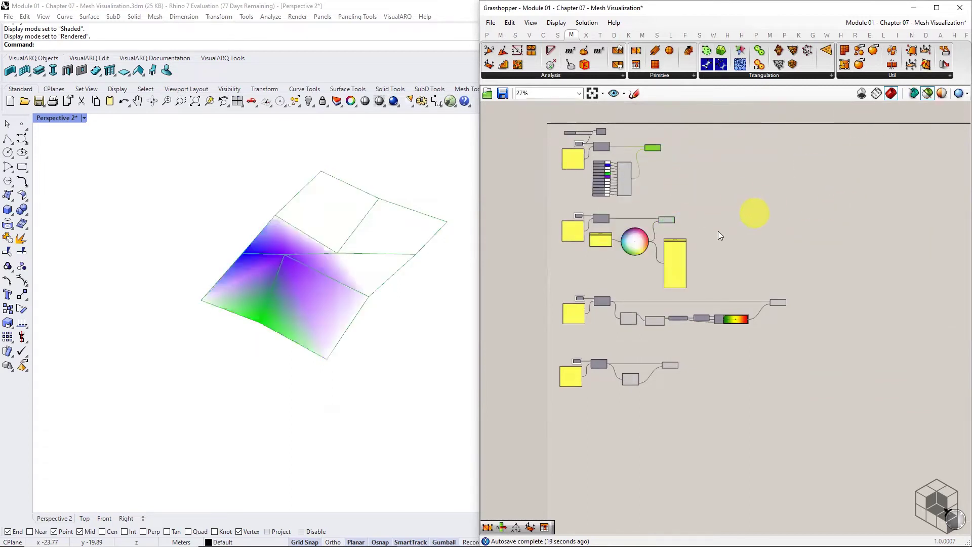
left_click(666, 220)
left_click(777, 302)
left_click(673, 364)
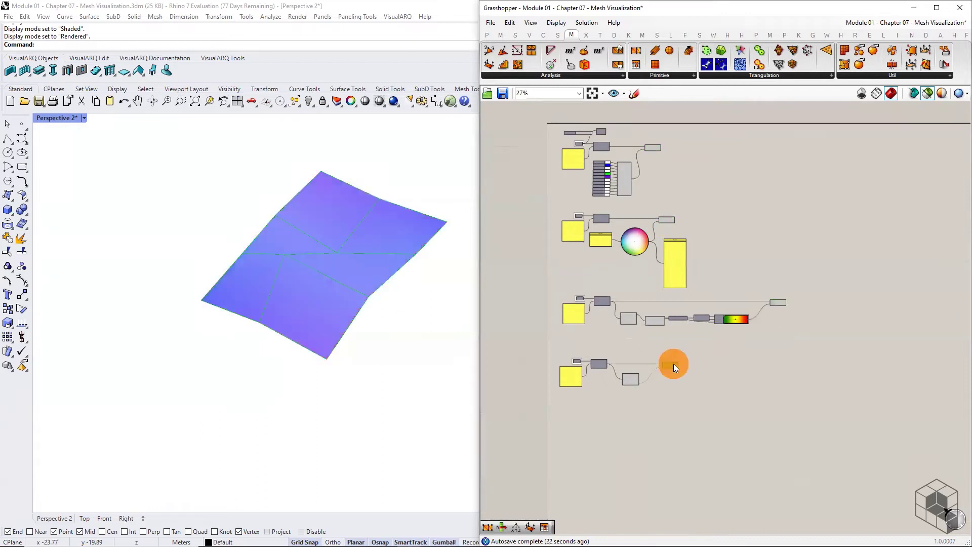
left_click(744, 400)
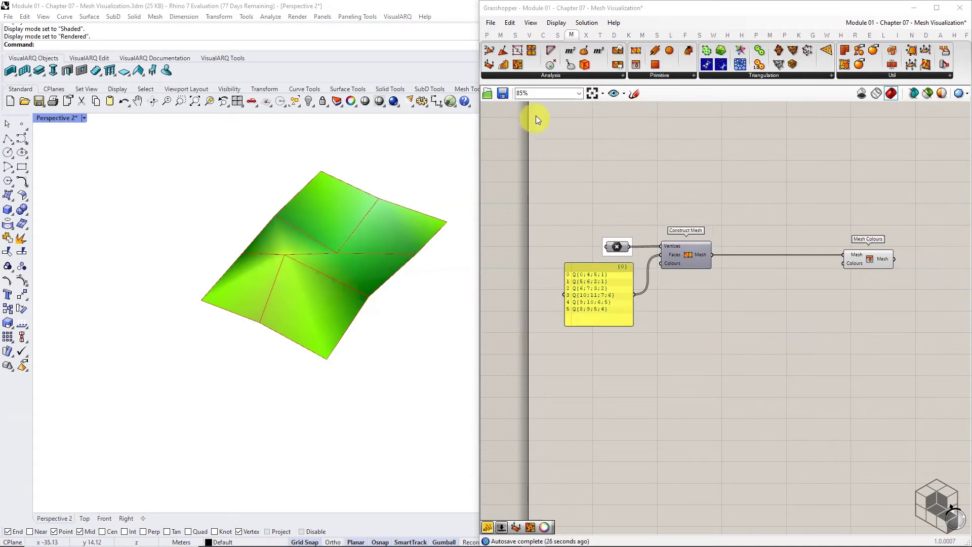
Insert Mesh Explode between Construct Mesh and Mesh Colours in the newest mesh setup, feeding its Faces output to Mesh Colours.
left_click(561, 76)
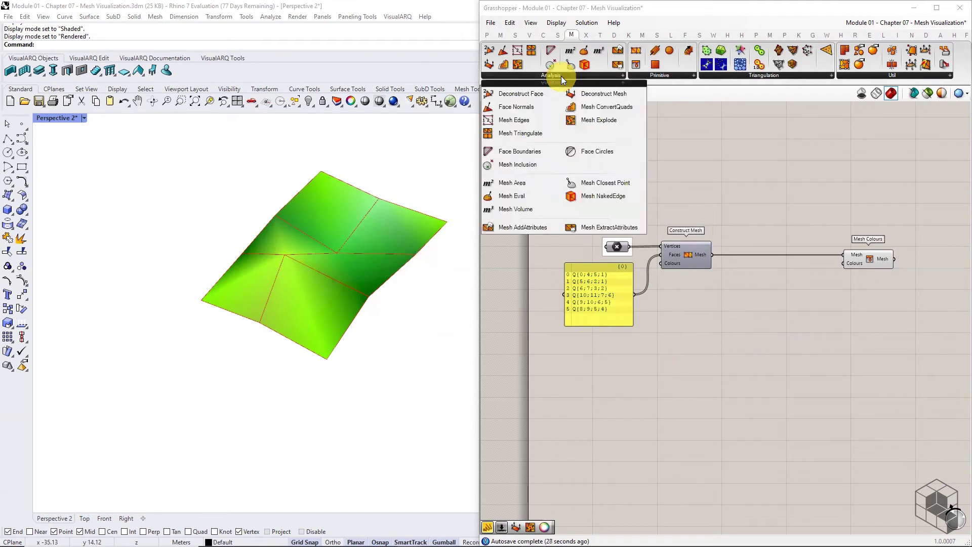
left_click_drag(596, 128, 843, 255)
left_click_drag(870, 258, 869, 262)
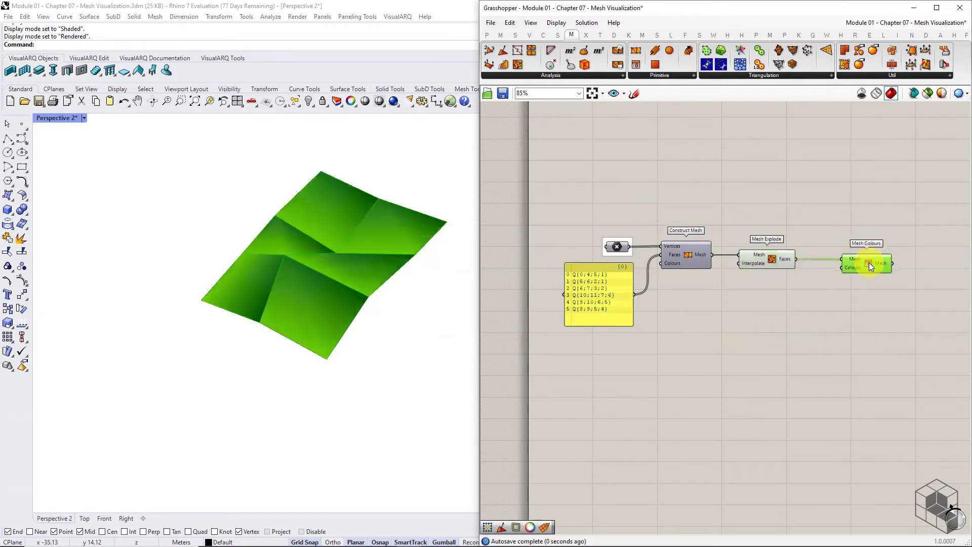
left_click(806, 296)
mouse_move(782, 261)
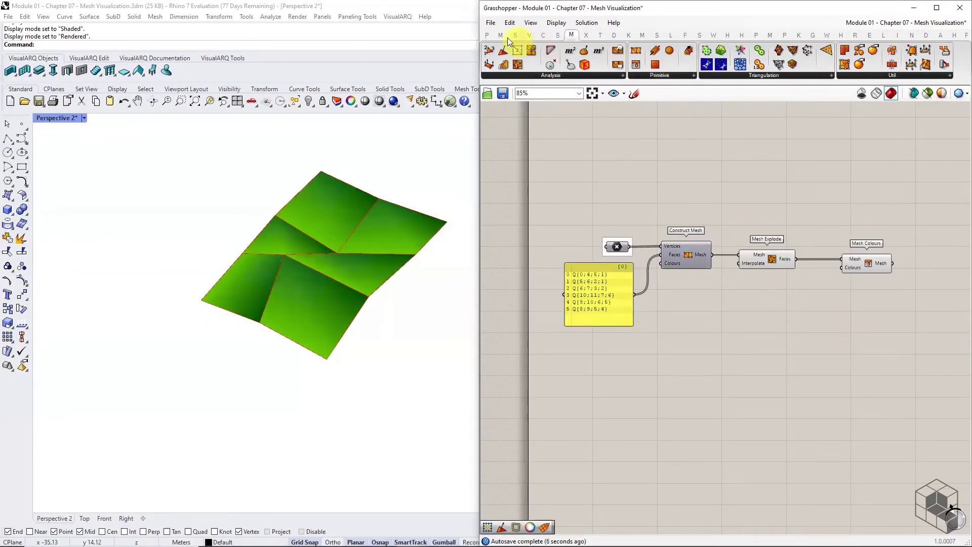
Add a Colour Wheel component below Mesh Explode.
left_click(487, 35)
left_click(675, 74)
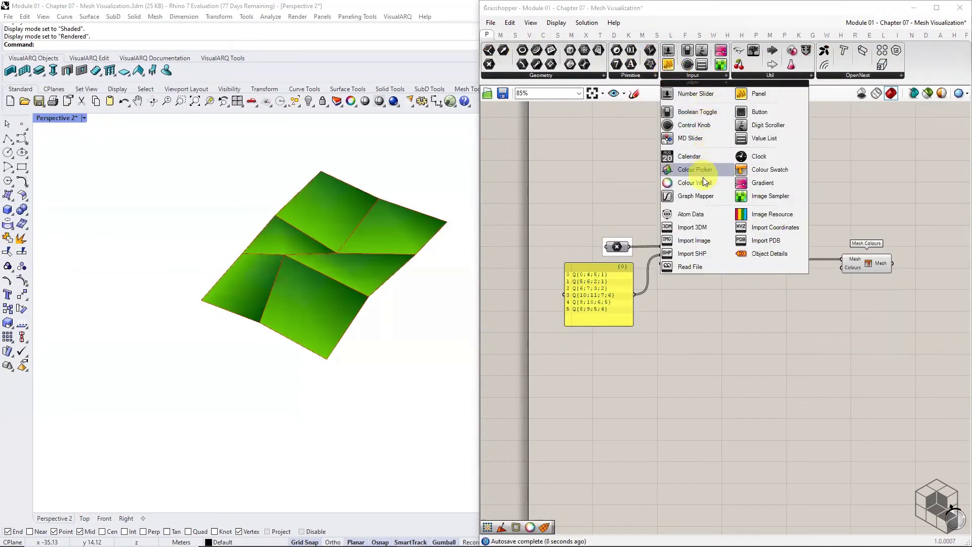
left_click_drag(702, 177, 757, 292)
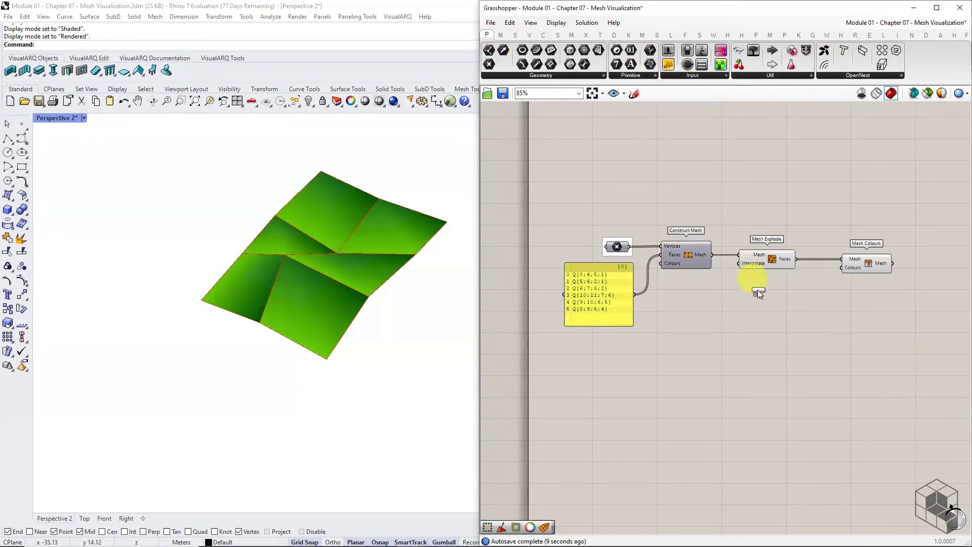
Add a panel containing 6 and connect it to the new Colour Wheel's input.
left_click(668, 64)
left_click(685, 320)
double_click(693, 316)
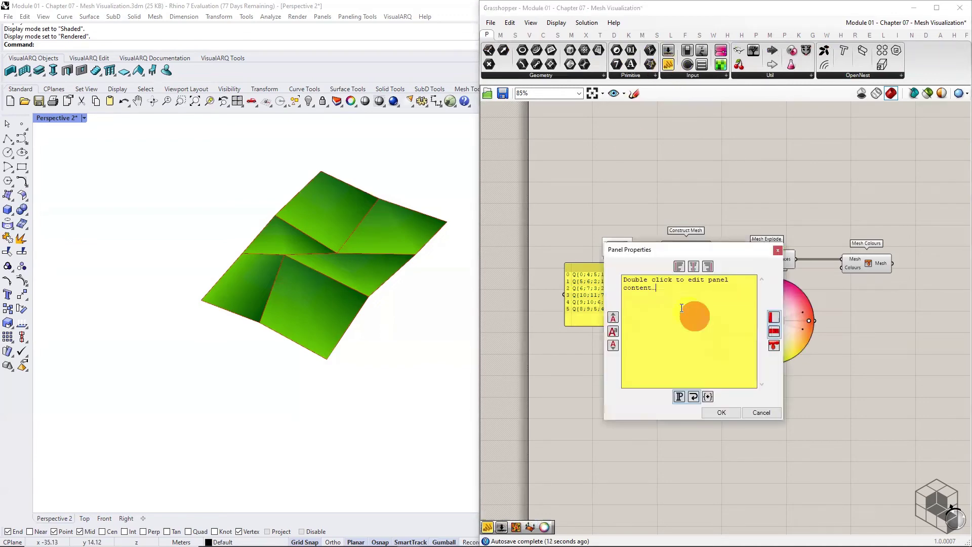
key("ctrl+a")
key("BackSpace")
left_click(720, 411)
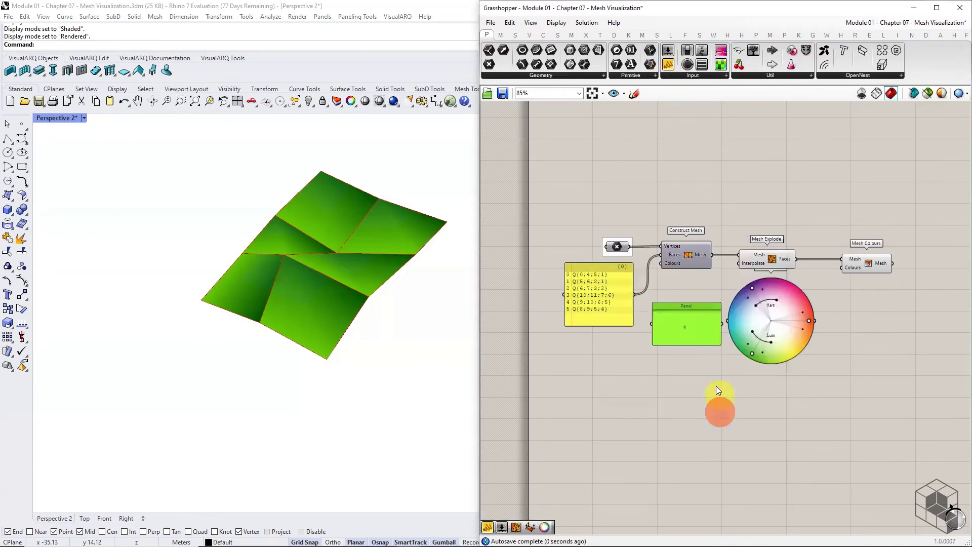
left_click(716, 385)
left_click_drag(721, 323, 727, 321)
Connect the Colour Wheel output to Mesh Colours' Colours input and graft both the Mesh and Colours inputs.
left_click_drag(813, 320, 843, 267)
scroll(892, 253, "up", 5)
left_click(786, 268)
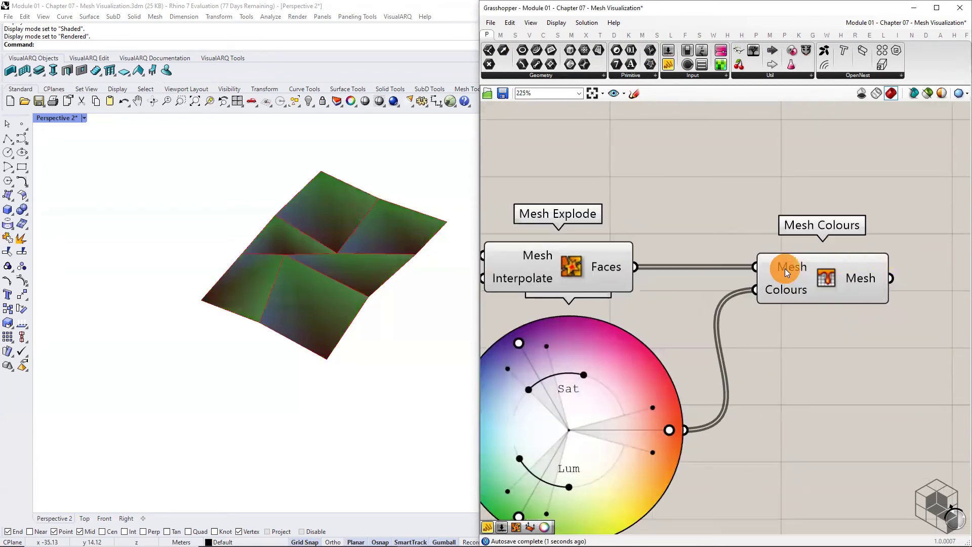
right_click(786, 268)
left_click(820, 357)
right_click(785, 290)
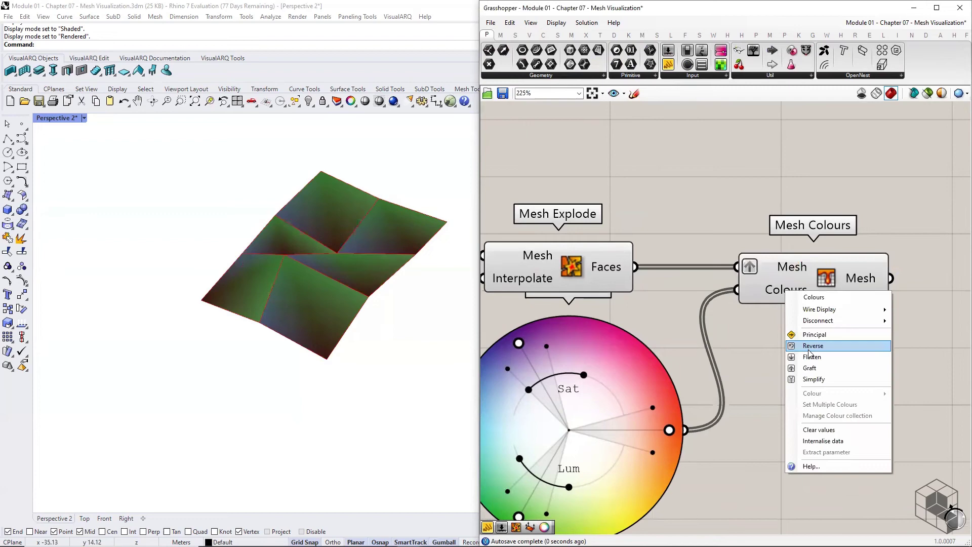
left_click(810, 367)
scroll(831, 375, "down", 3)
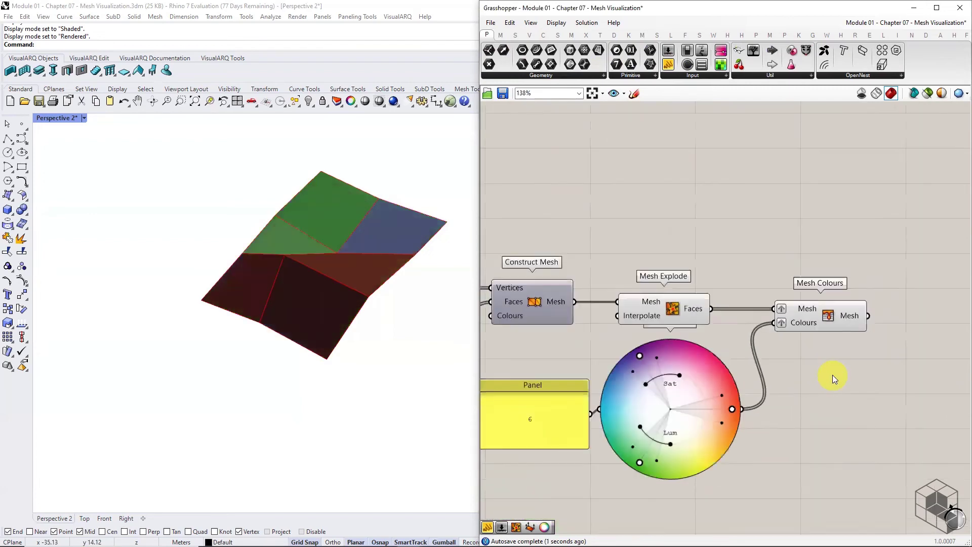
Widen the saturation range on the Colour Wheel and inspect the coloured mesh faces from another angle.
scroll(832, 375, "down", 1)
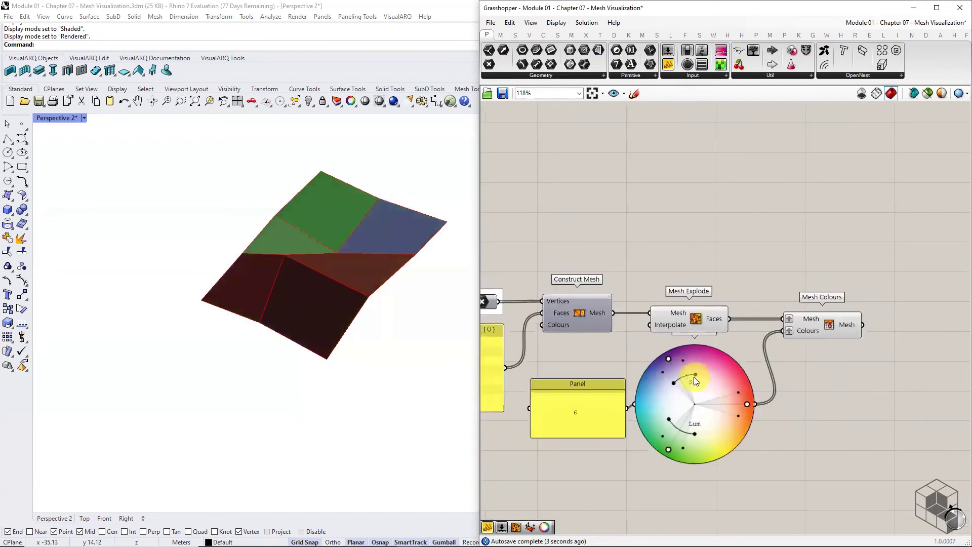
left_click_drag(695, 377, 712, 381)
right_click_drag(254, 256, 293, 278)
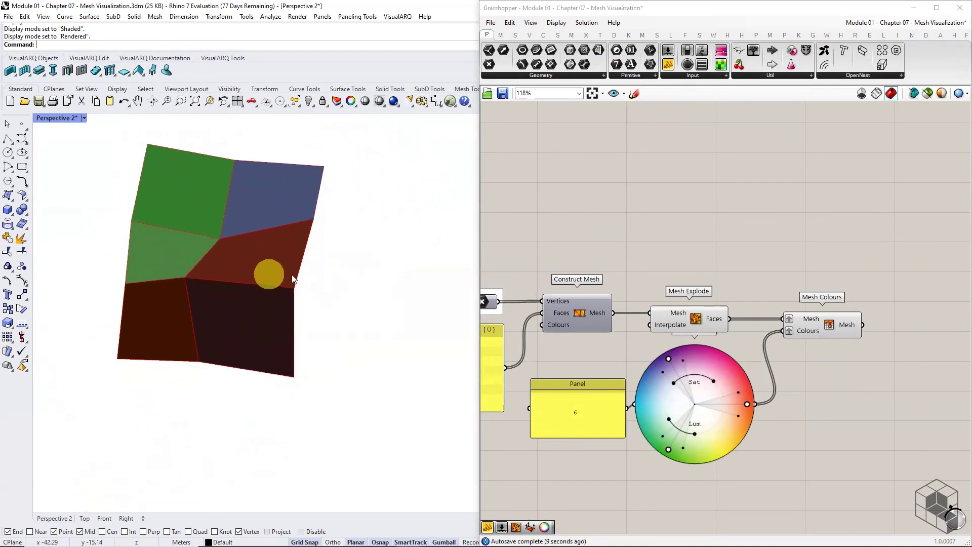
scroll(789, 331, "down", 4)
scroll(701, 366, "up", 1)
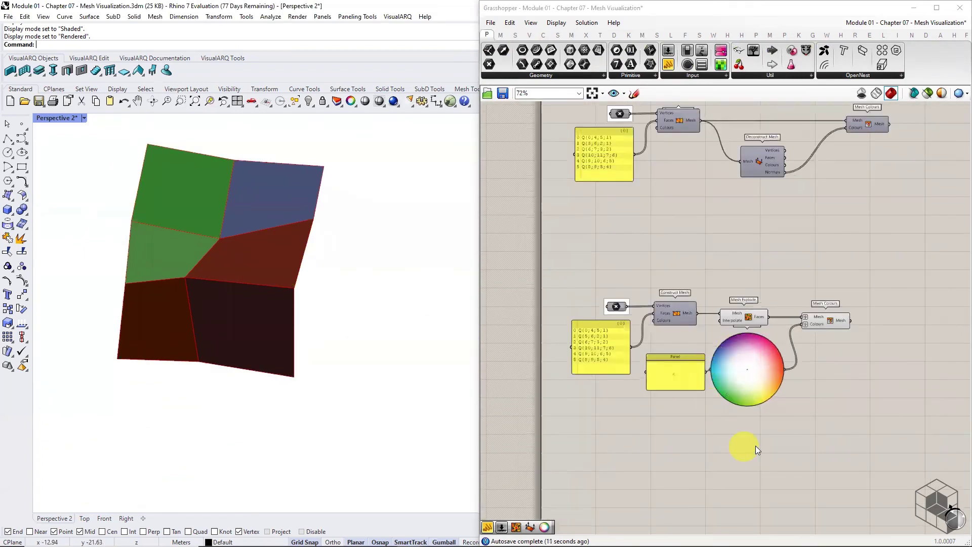